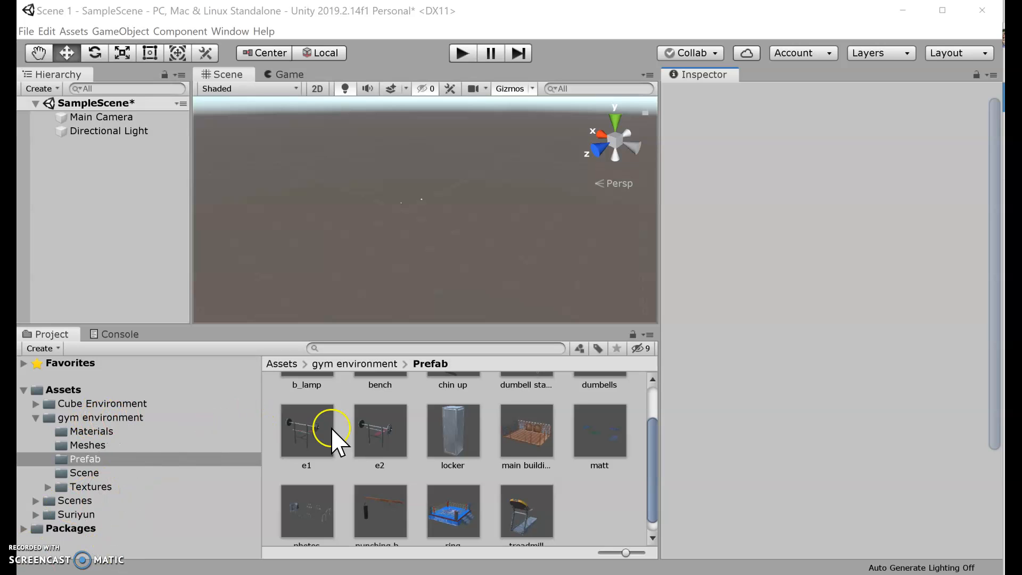
Add the main building prefab to the scene and set its position to X 0, Y 0, Z 0
drag(527, 435, 428, 350)
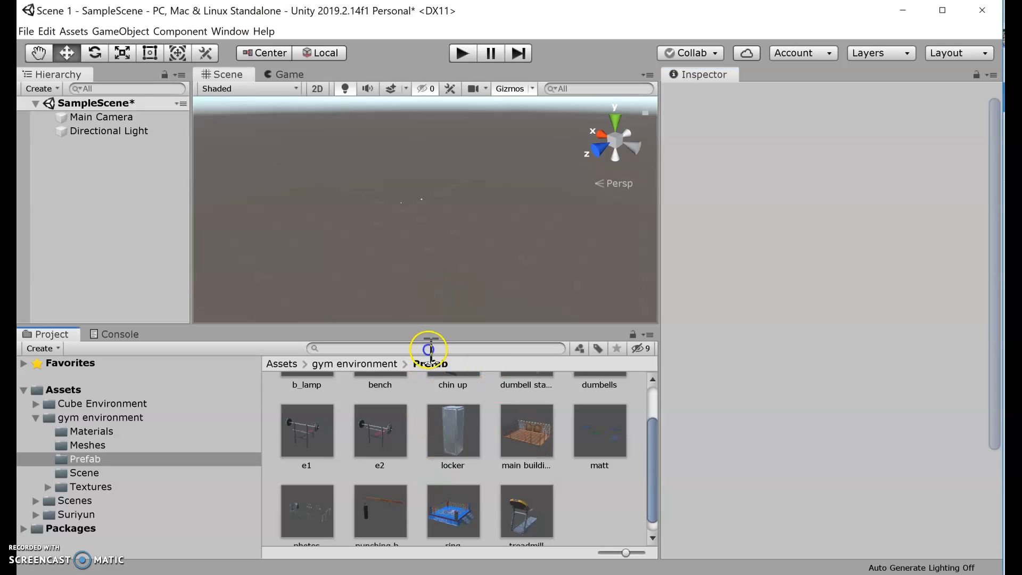
drag(523, 424, 407, 201)
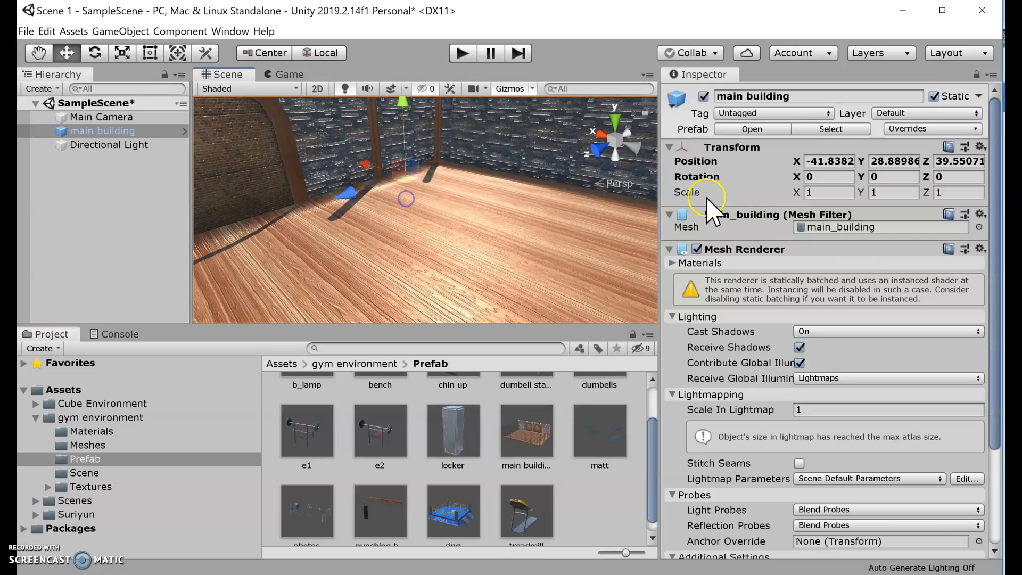
click(831, 154)
click(840, 158)
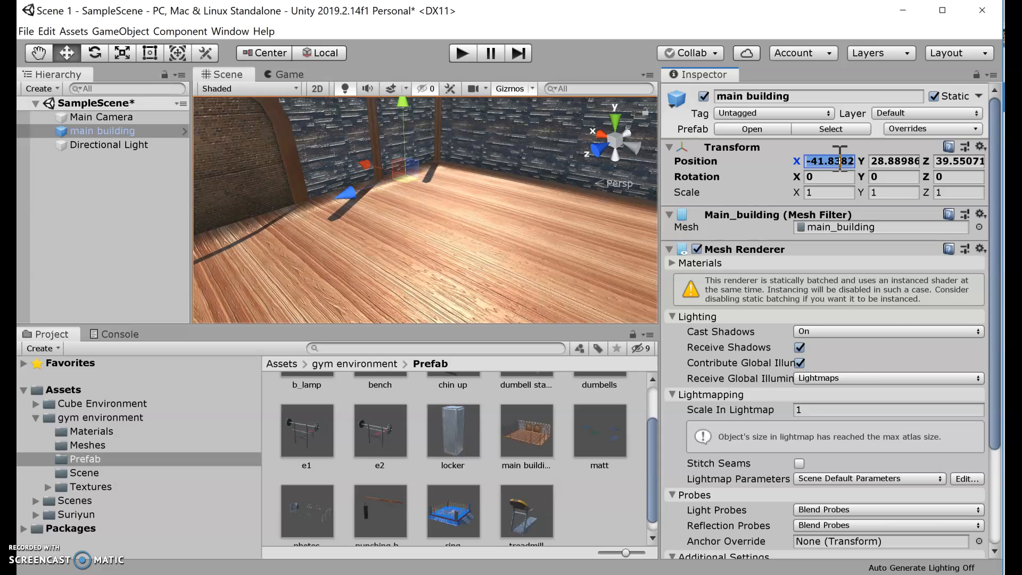
text(0)
key(Tab)
text(0)
key(Tab)
text(0)
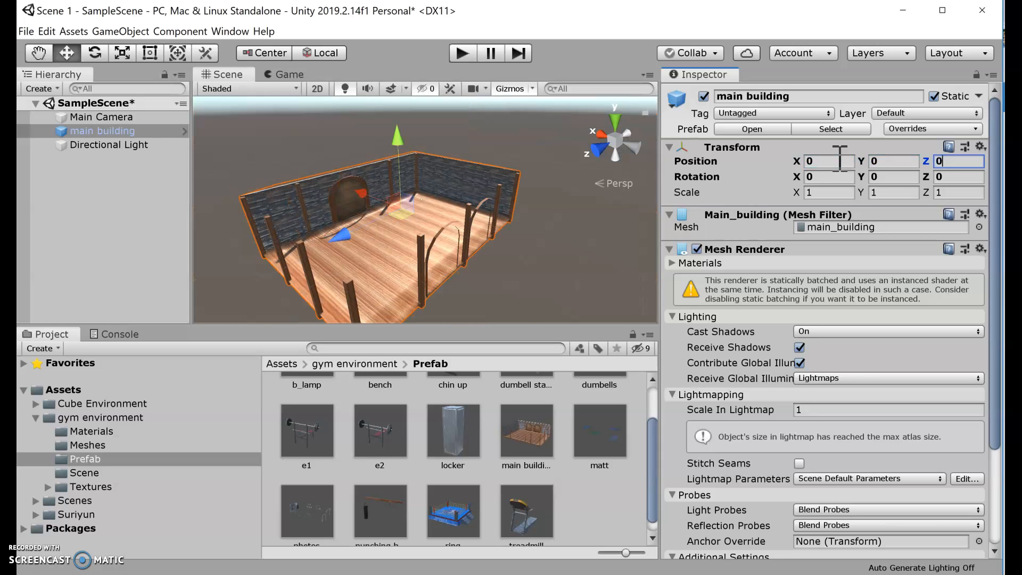
scroll(570, 237, down, 3)
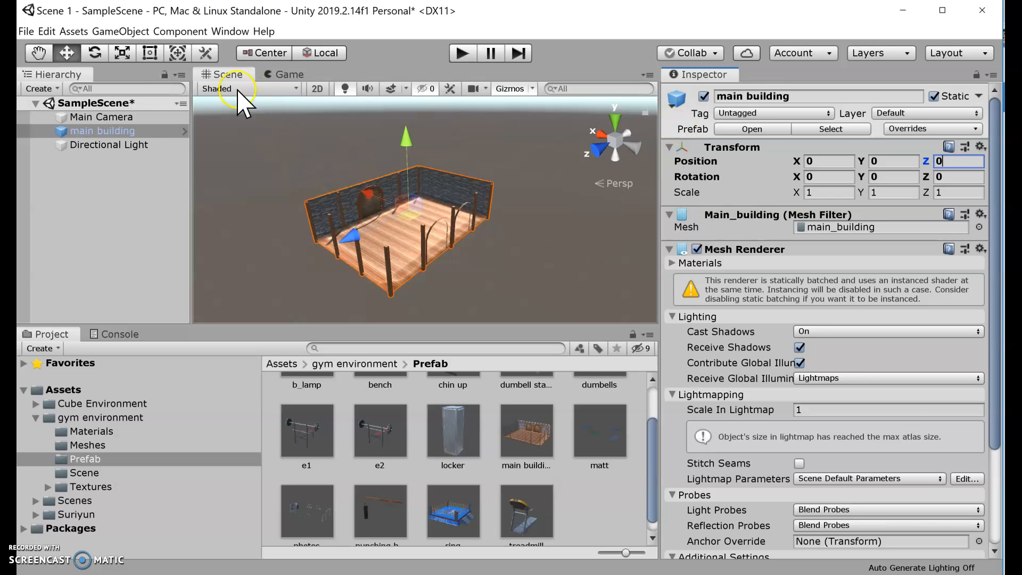
Rotate the main building about its vertical axis and set its Y rotation to 90
click(94, 54)
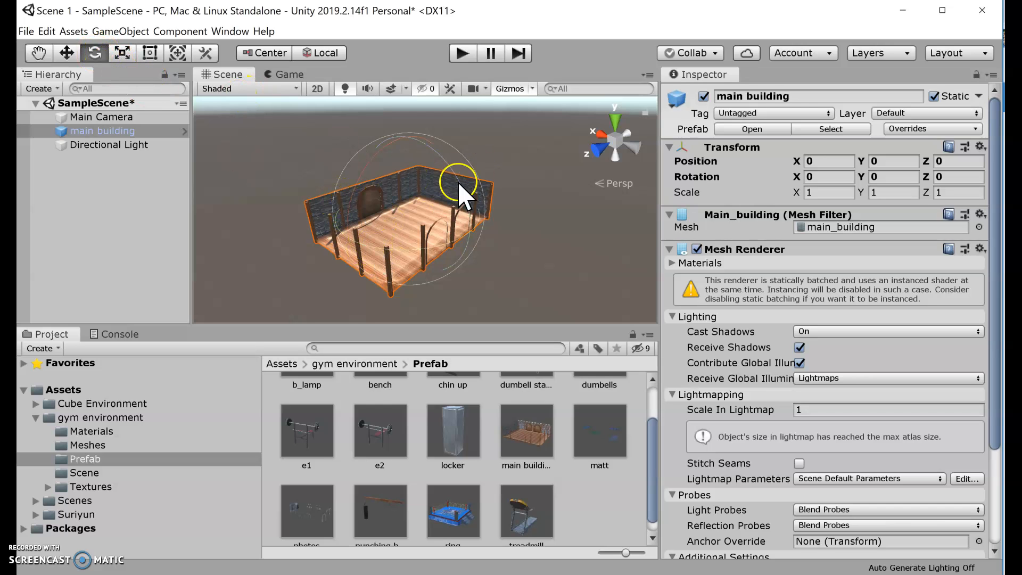
drag(410, 252, 264, 235)
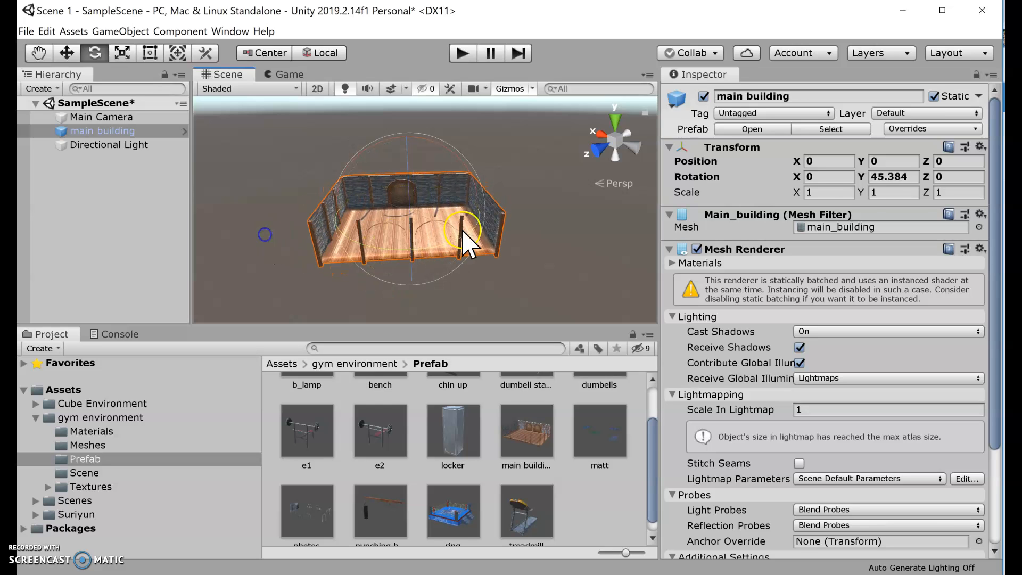
click(913, 176)
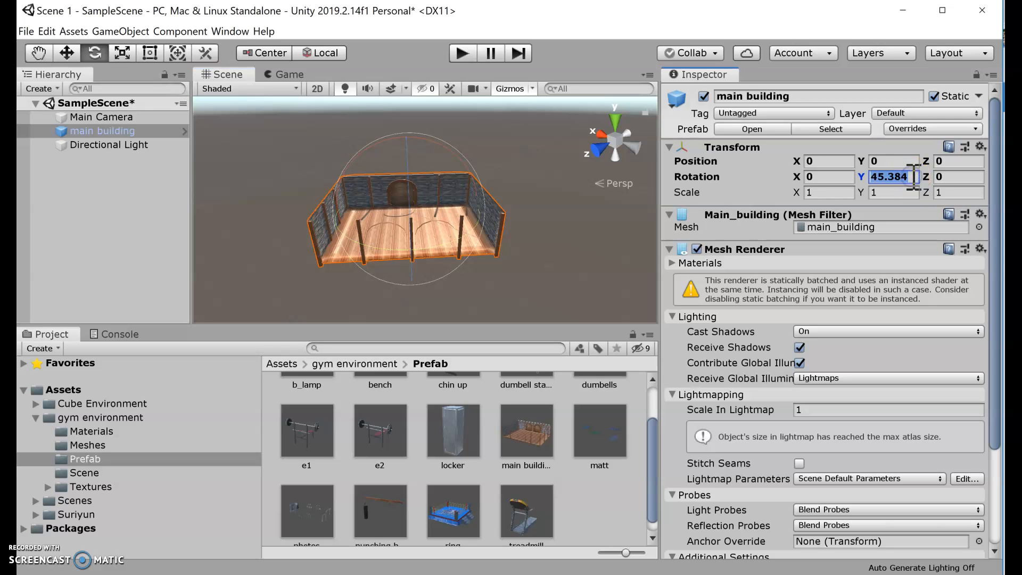
text(90)
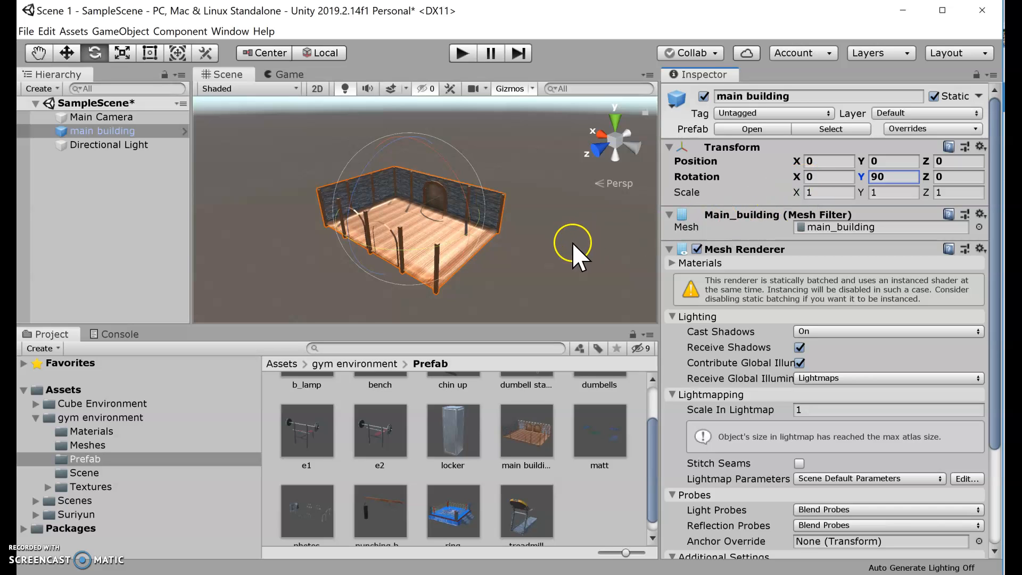
Reorder the scene hierarchy so the main building sits below the Directional Light
mouse_move(577, 242)
middle_down()
mouse_move(557, 240)
mouse_move(575, 236)
middle_up()
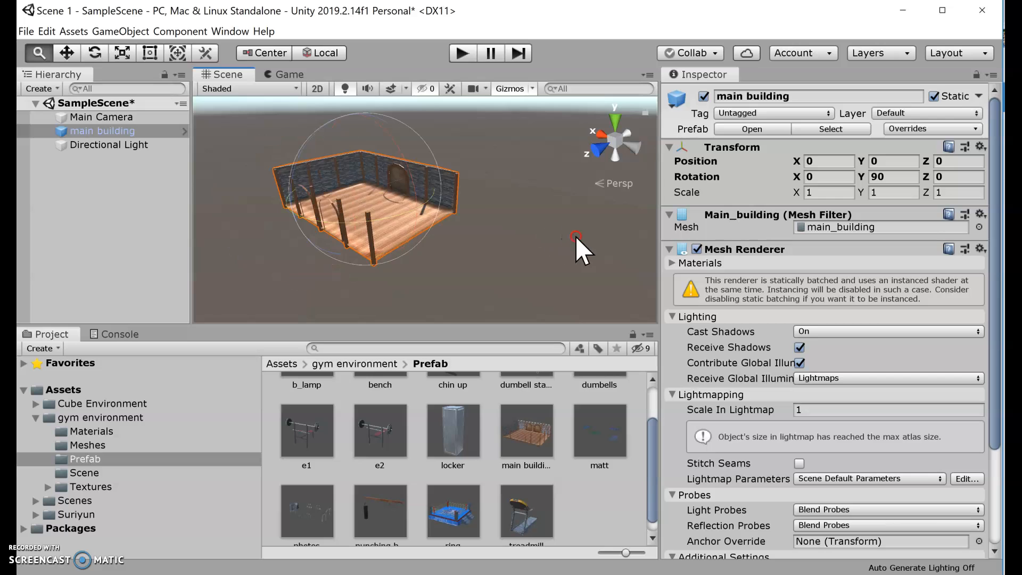
alt+drag(377, 274, 514, 274)
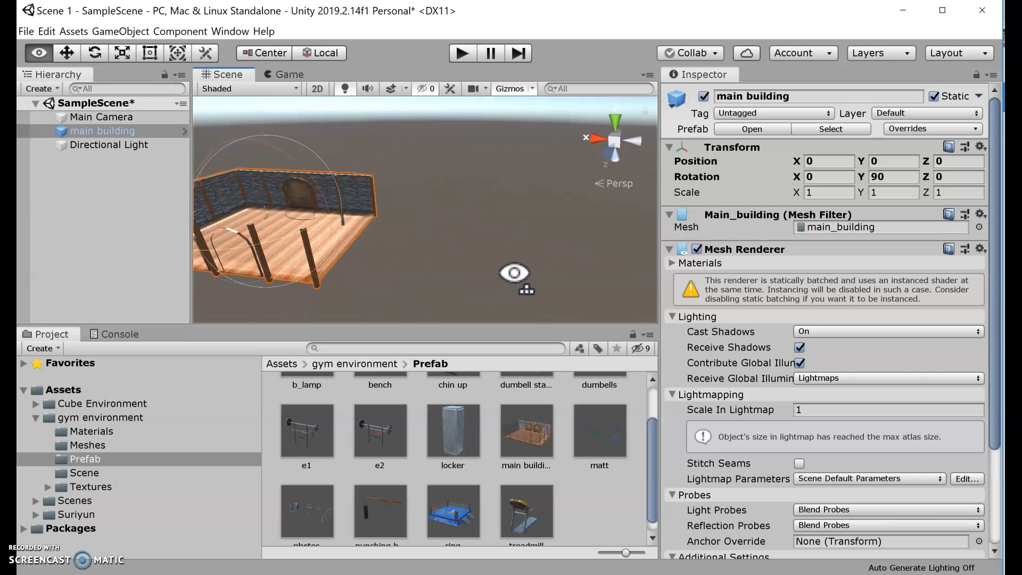
middle_drag(421, 255, 445, 251)
alt+drag(467, 296, 525, 282)
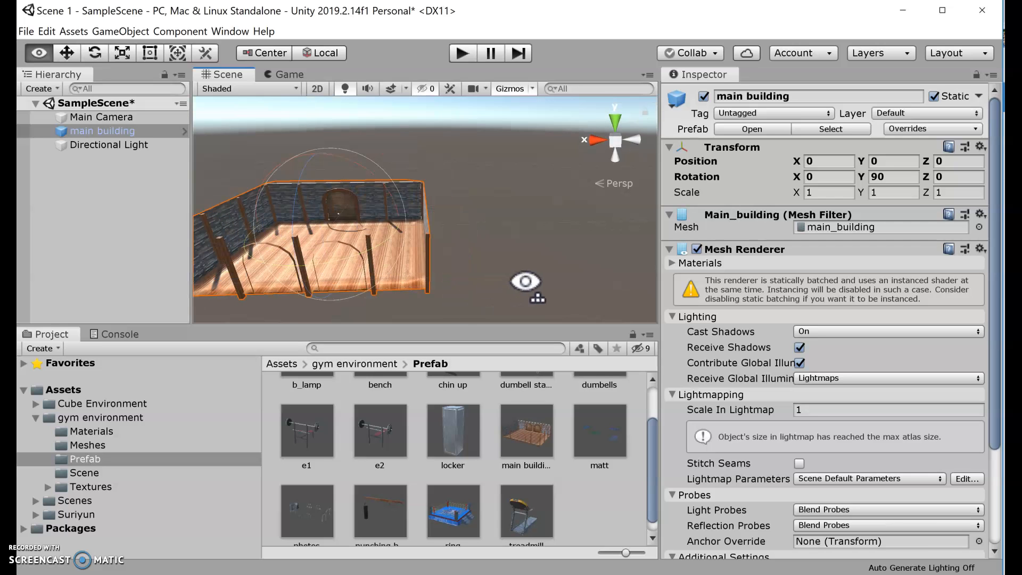
middle_drag(405, 306, 488, 277)
alt+drag(472, 286, 458, 306)
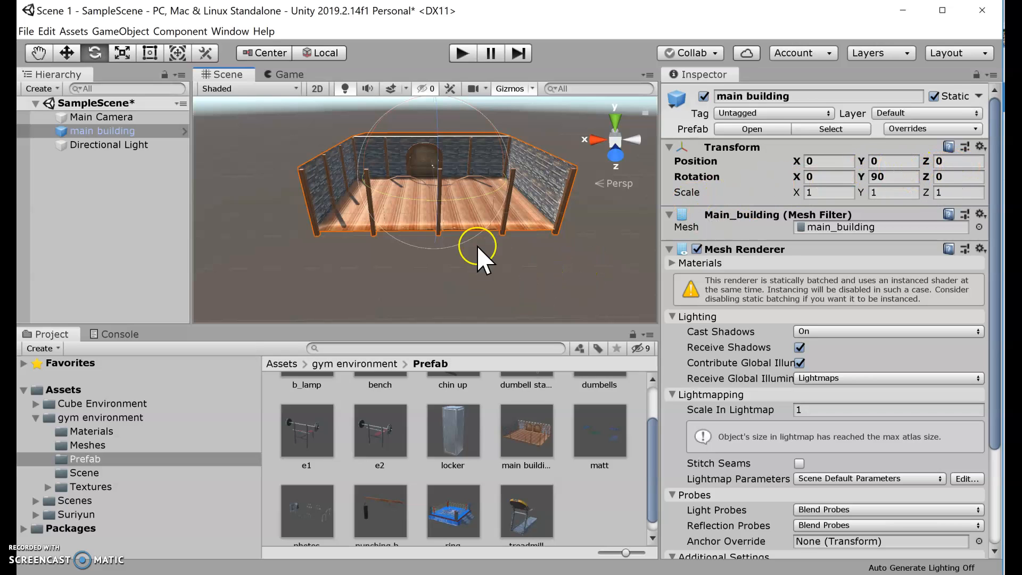
drag(102, 131, 94, 155)
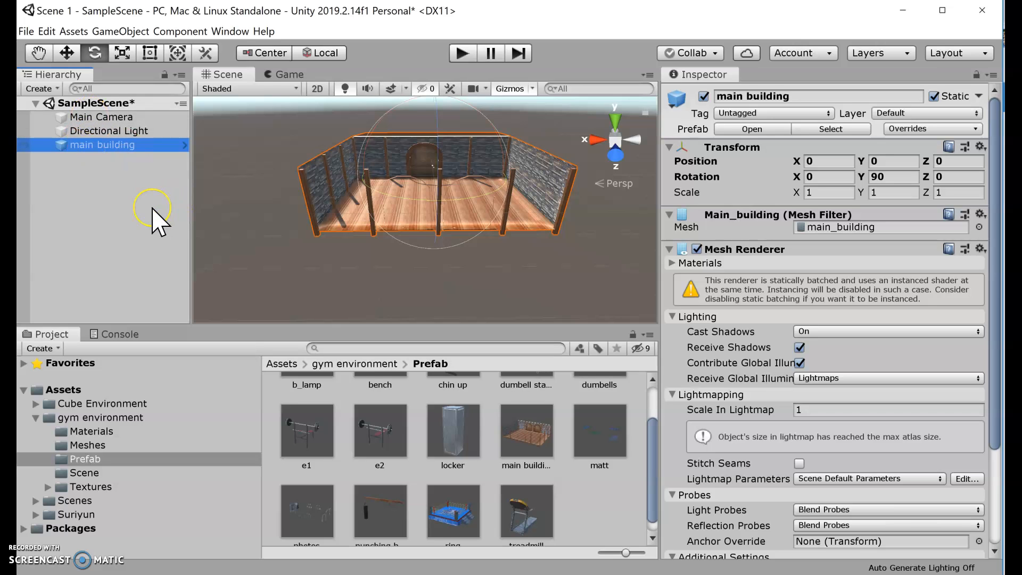
click(178, 103)
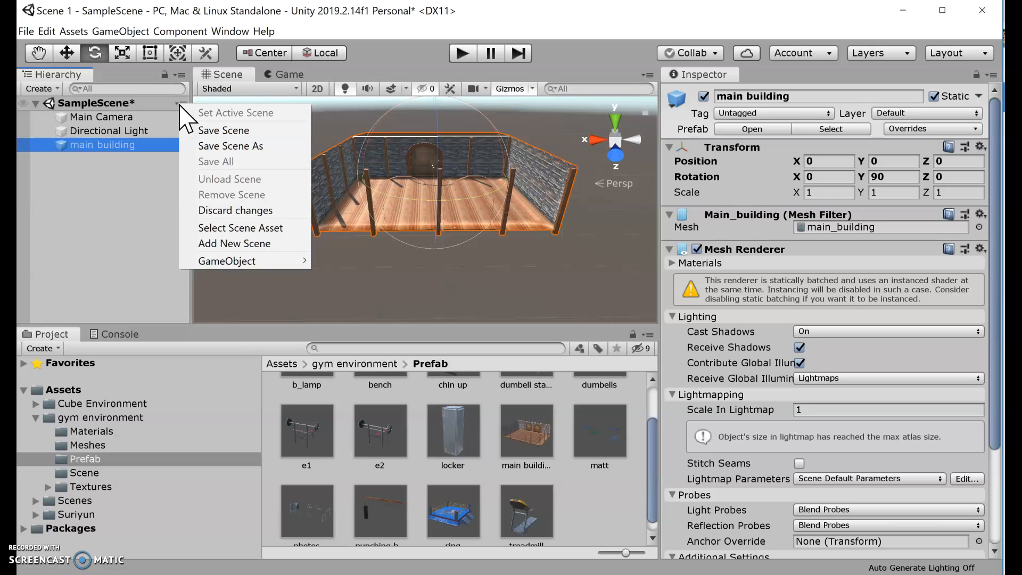
click(33, 105)
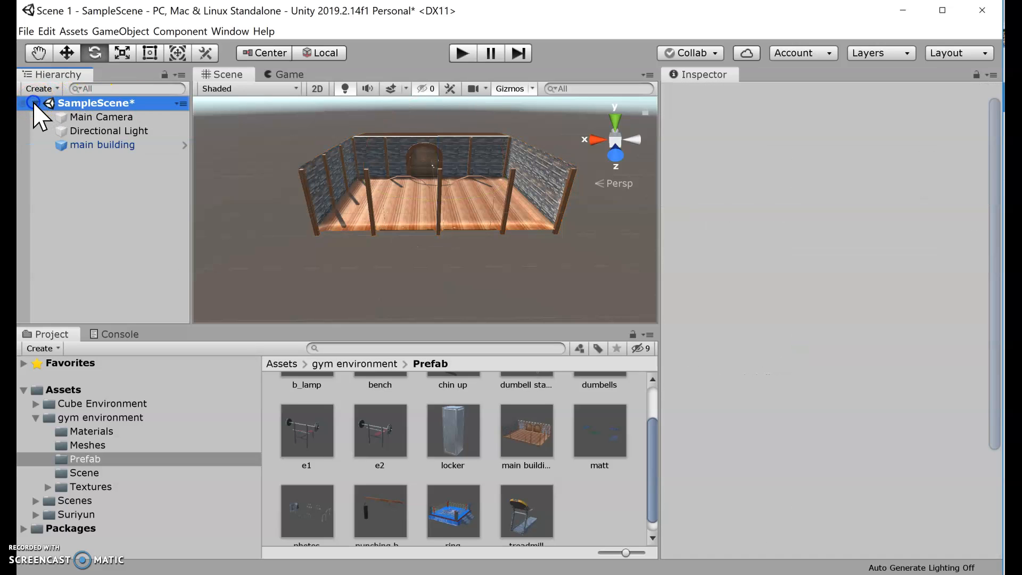
click(76, 246)
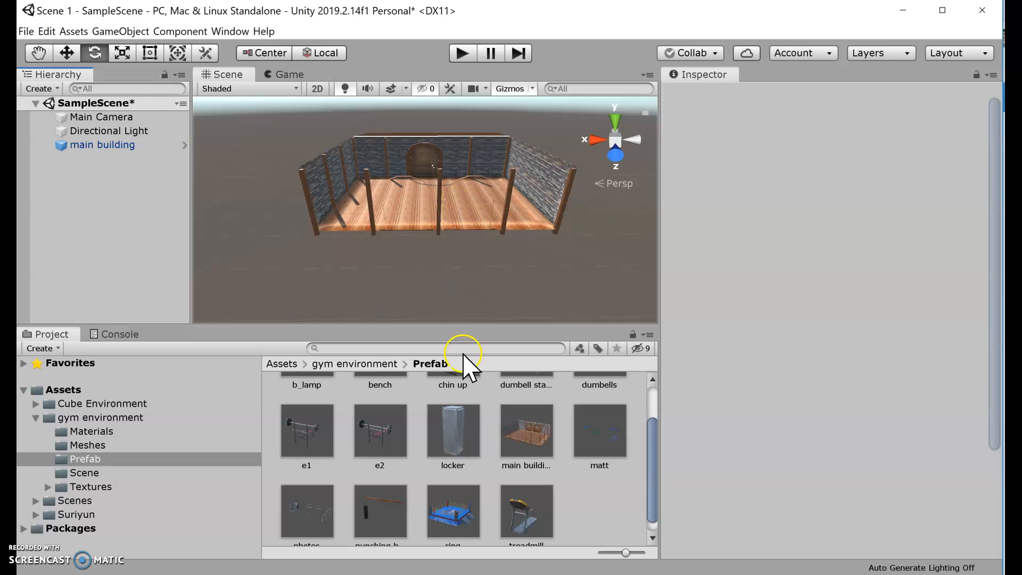
Add the ring prefab to the scene and set its position to X 0, Y 0, Z 0
click(453, 513)
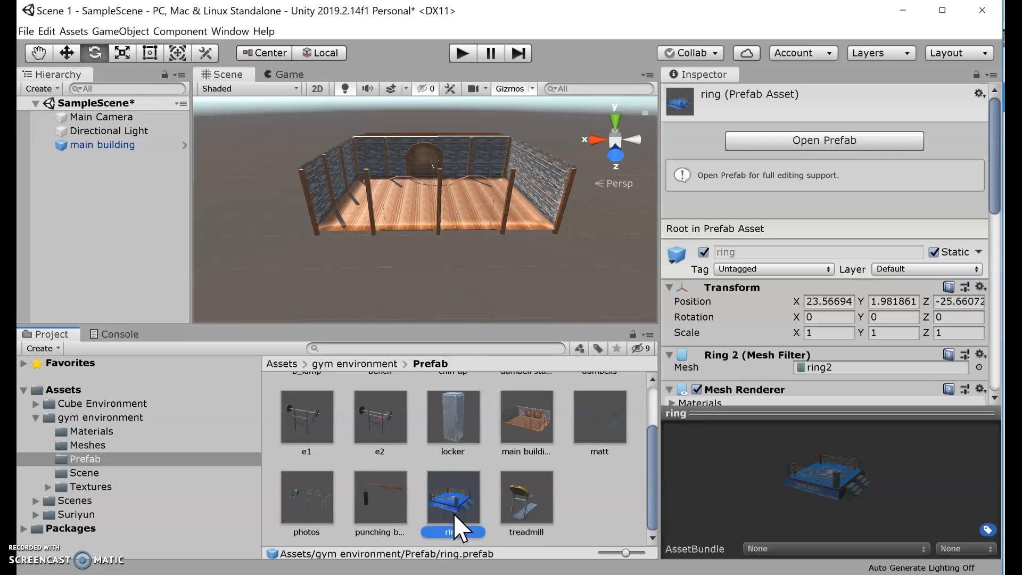
drag(454, 505, 444, 177)
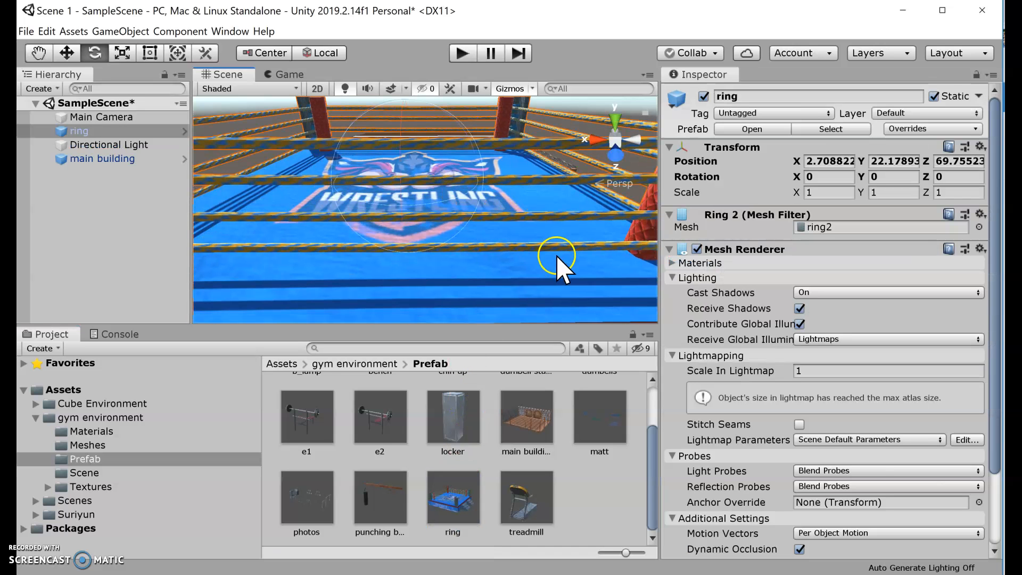
click(839, 160)
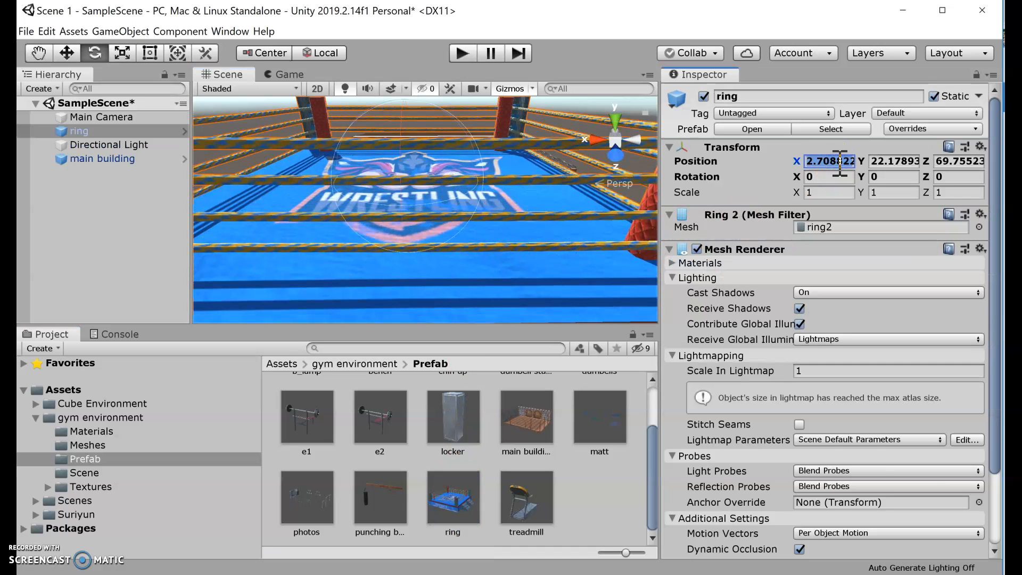
text(0)
key(Tab)
text(0)
key(Tab)
text(0)
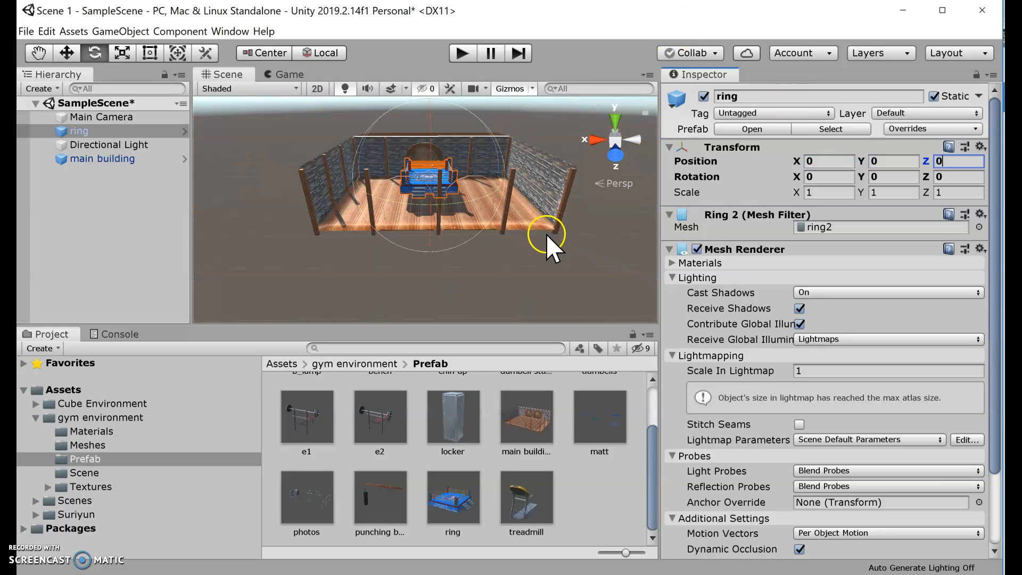
Lower the wrestling ring vertically onto the building's wooden floor, at a Y position of about -4.9
scroll(545, 234, up, 5)
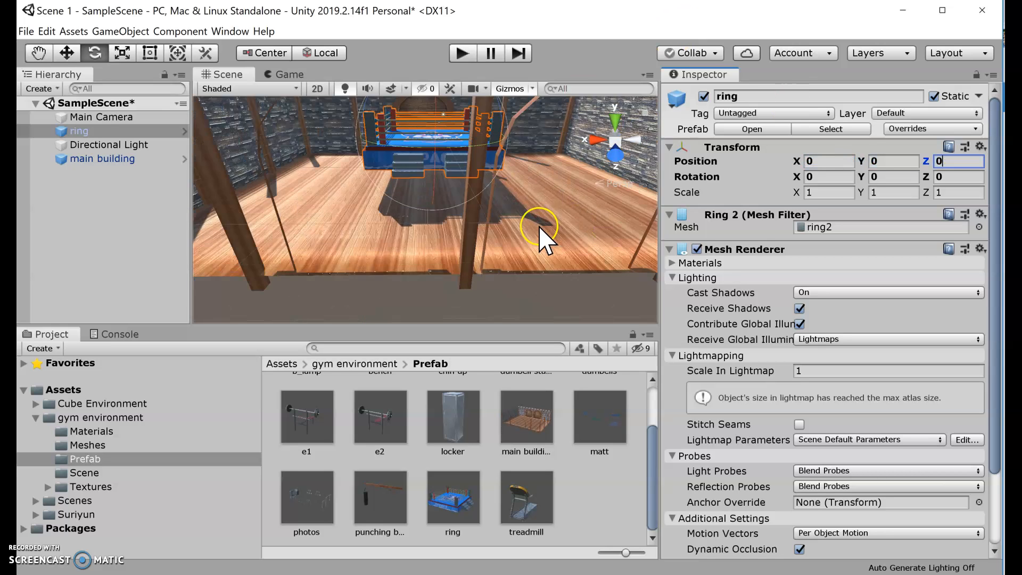
scroll(539, 227, down, 5)
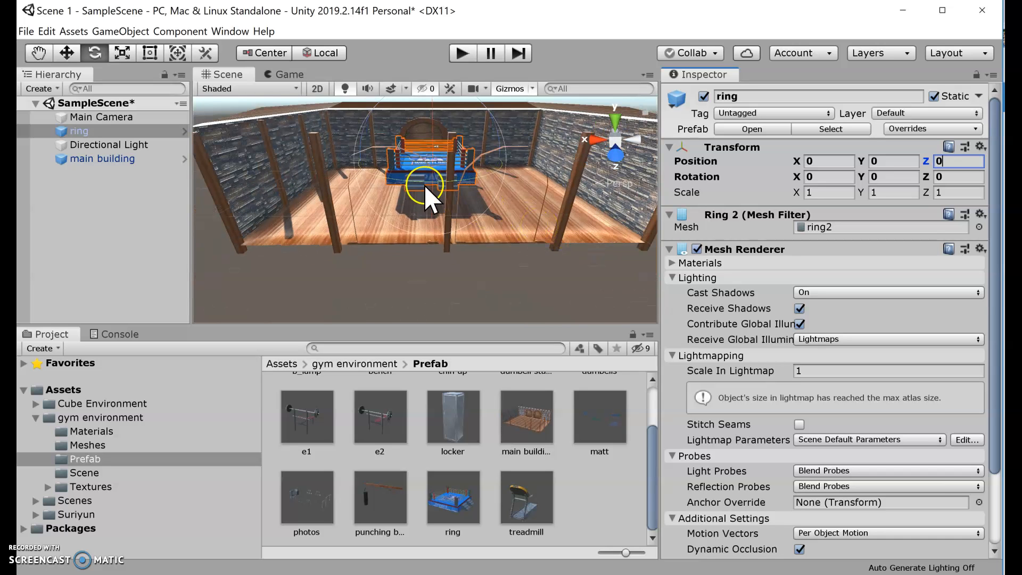
click(73, 56)
middle_drag(537, 195, 518, 230)
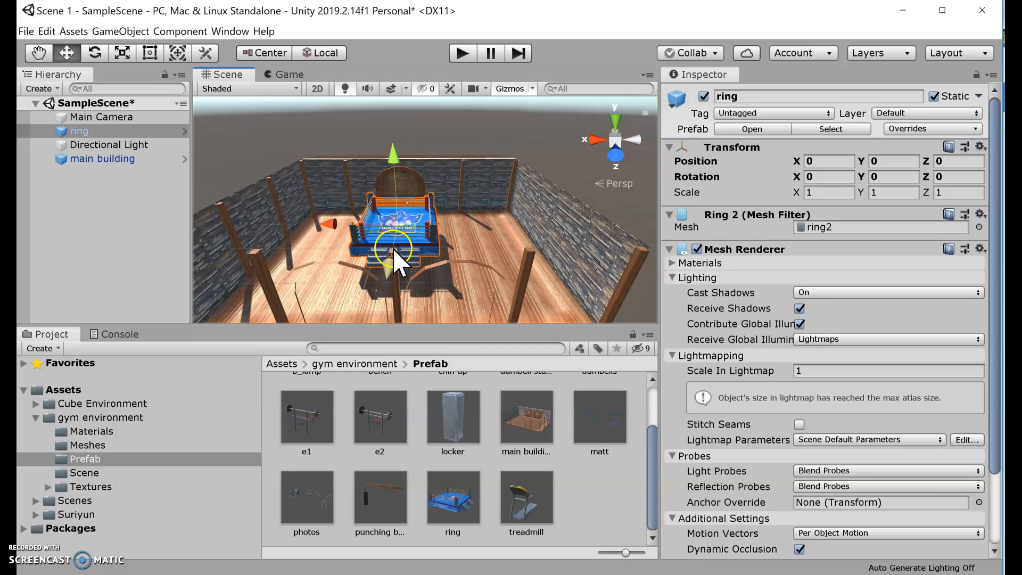
mouse_move(388, 158)
mouse_down()
mouse_move(387, 114)
mouse_move(389, 153)
mouse_up()
scroll(456, 251, up, 5)
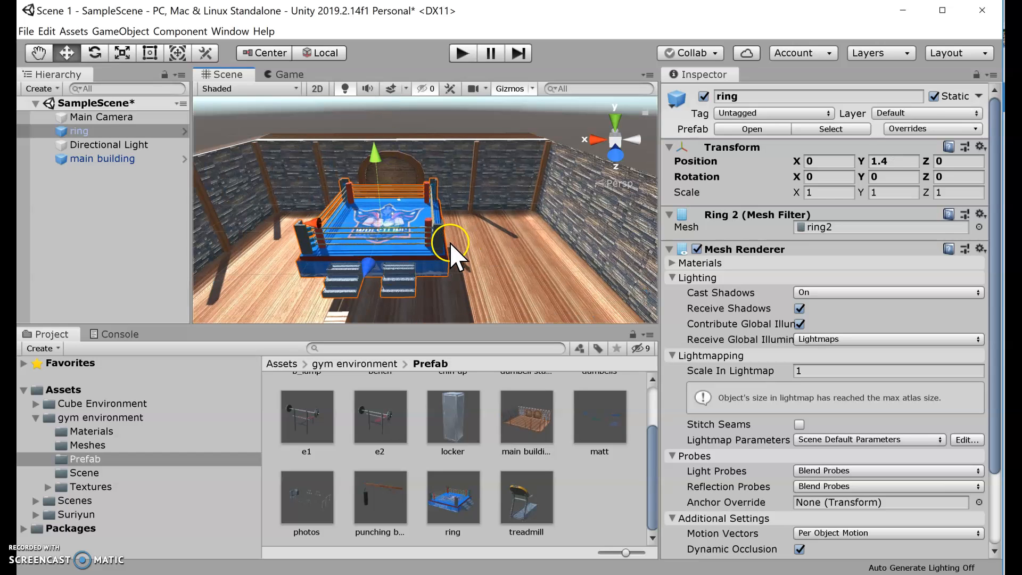
middle_drag(490, 272, 530, 234)
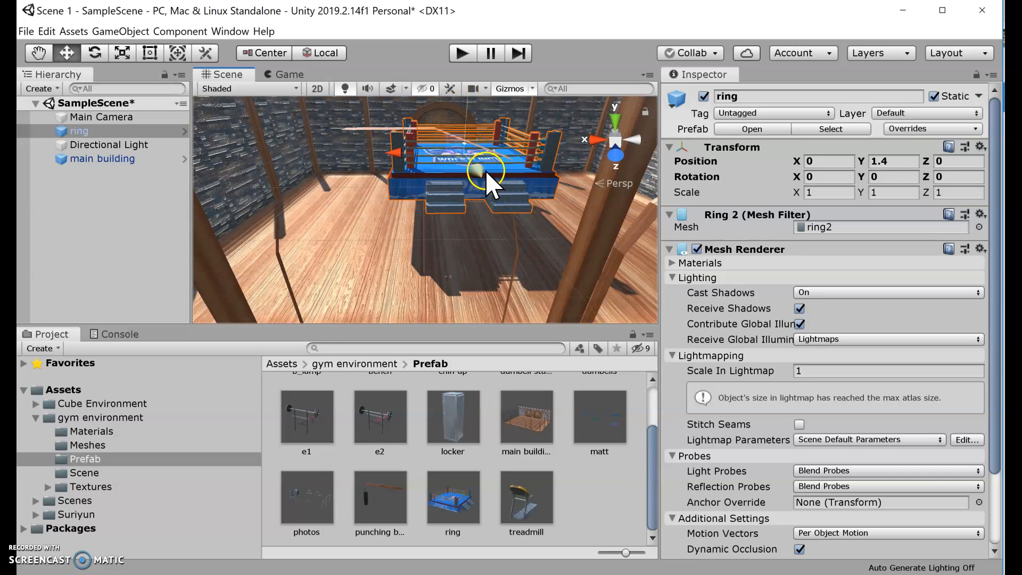
mouse_move(486, 171)
middle_down()
mouse_move(479, 165)
mouse_move(479, 183)
middle_up()
drag(476, 115, 473, 160)
middle_drag(572, 234, 568, 196)
drag(466, 104, 463, 101)
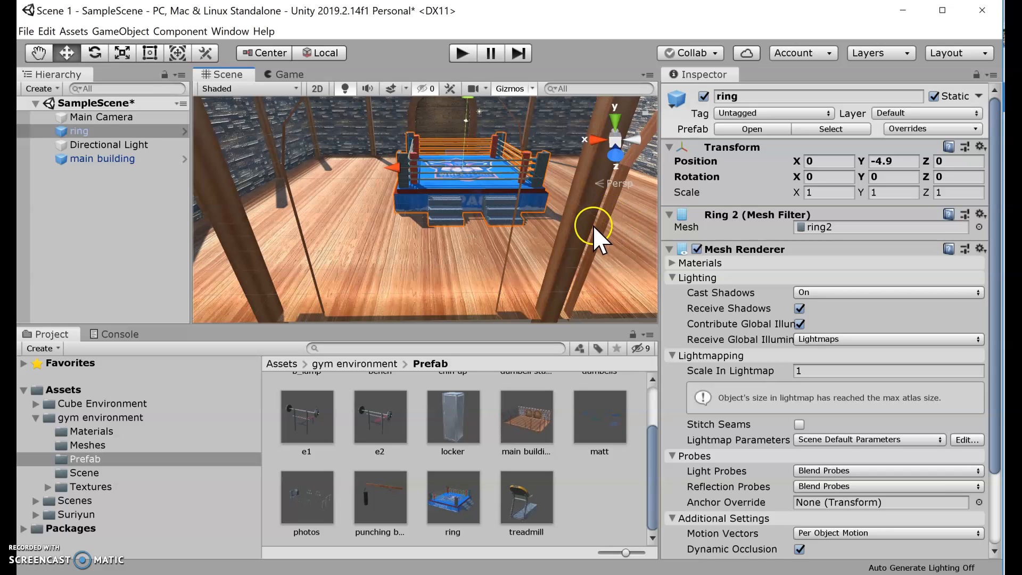
Move the ring across the floor into the building's back-right corner, at about X -26.3, Z -13.6
alt+drag(586, 232, 468, 309)
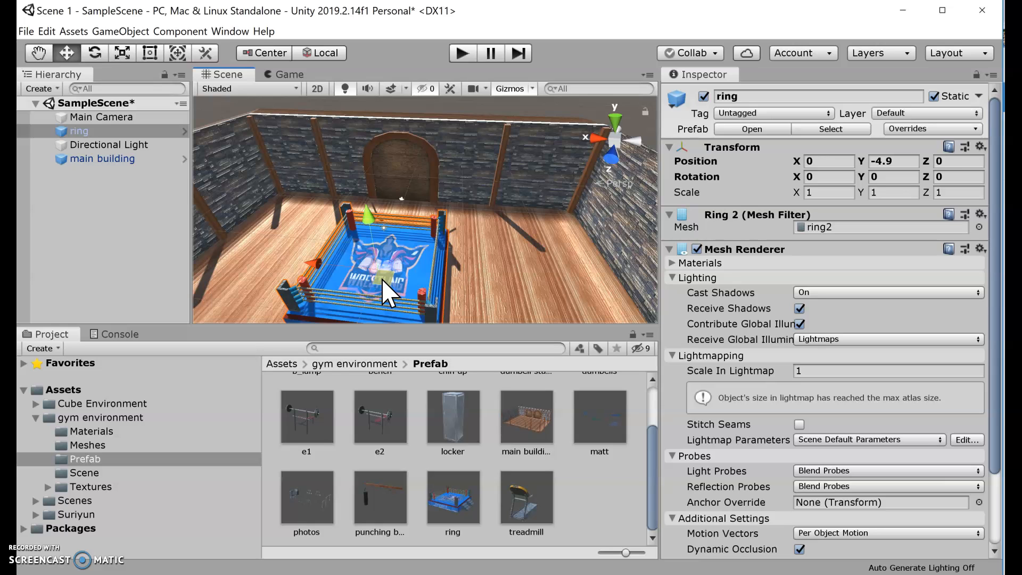
drag(383, 278, 553, 228)
middle_drag(585, 283, 501, 266)
alt+drag(502, 266, 536, 362)
alt+drag(481, 200, 498, 254)
middle_drag(469, 186, 517, 245)
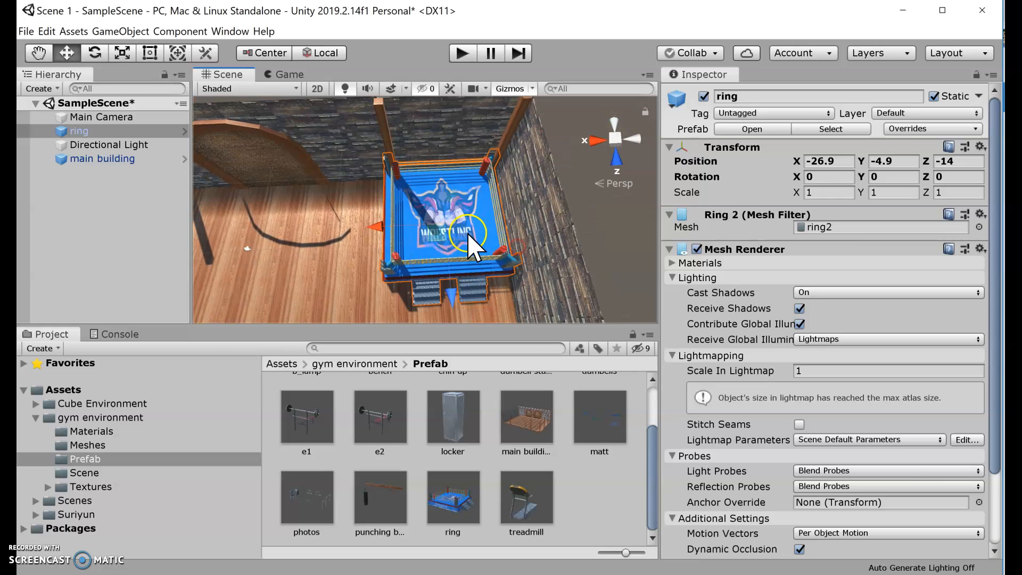
mouse_move(434, 235)
mouse_down()
mouse_move(432, 249)
mouse_move(433, 237)
mouse_up()
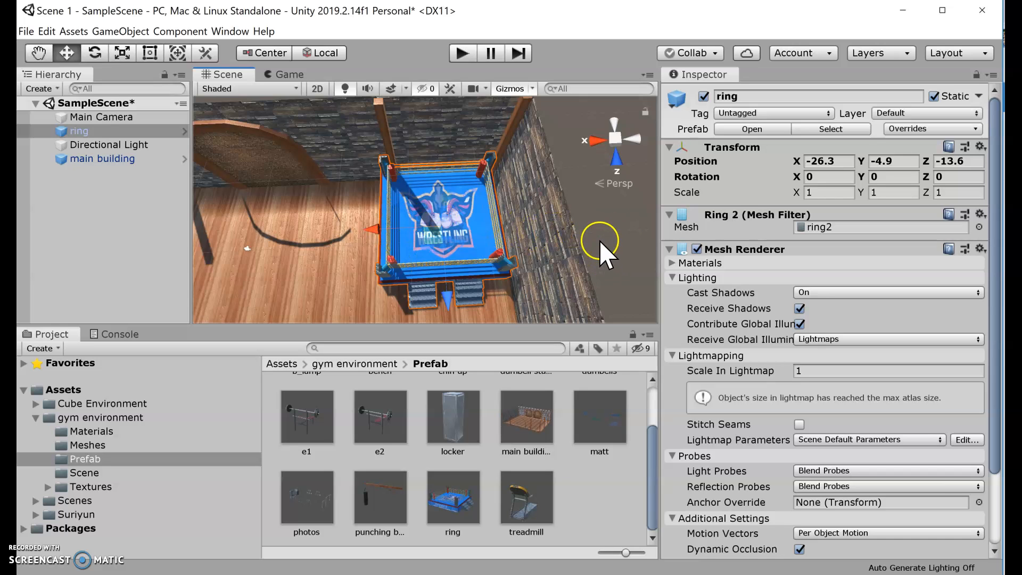
Inspect the wrestling ring's placement inside the whole building and the remaining free floor area
middle_drag(610, 232, 599, 202)
alt+drag(599, 202, 551, 205)
scroll(516, 210, down, 10)
middle_drag(519, 259, 552, 244)
mouse_move(552, 244)
alt+right_down()
mouse_move(552, 207)
mouse_move(553, 231)
alt+right_up()
alt+drag(569, 269, 558, 201)
mouse_move(548, 200)
middle_down()
mouse_move(532, 216)
mouse_move(531, 178)
mouse_move(530, 189)
middle_up()
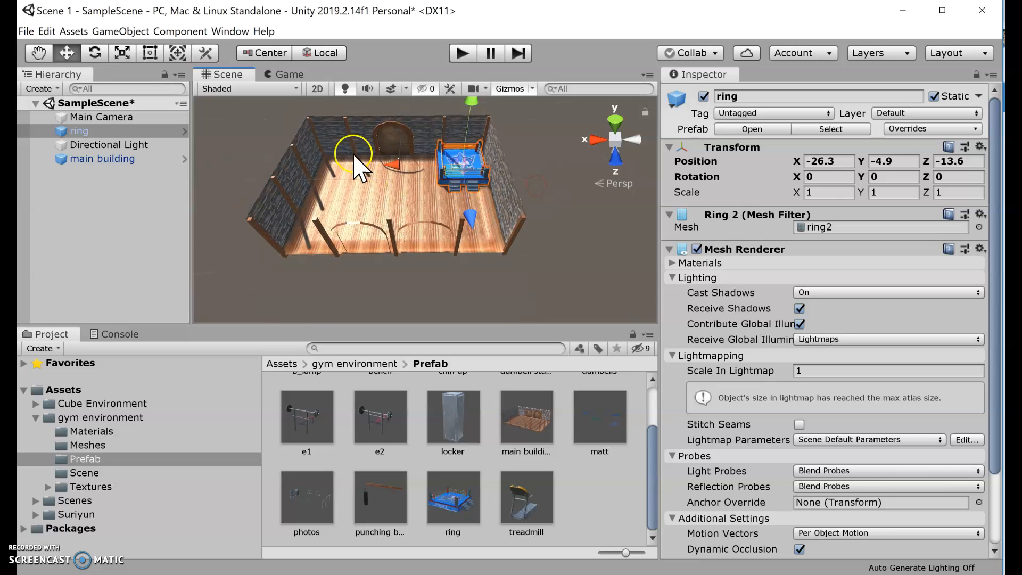
scroll(383, 234, up, 5)
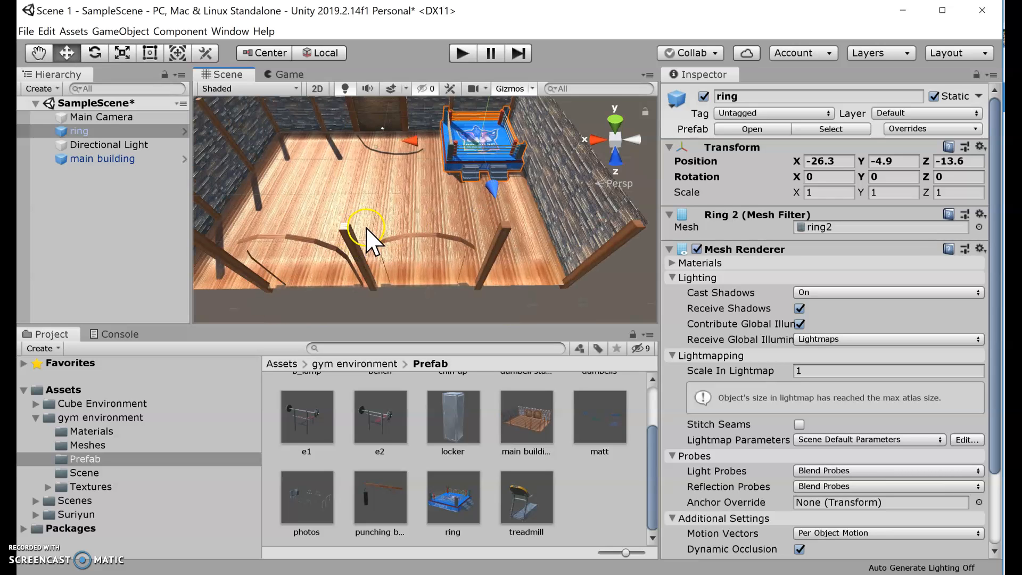
scroll(399, 227, up, 1)
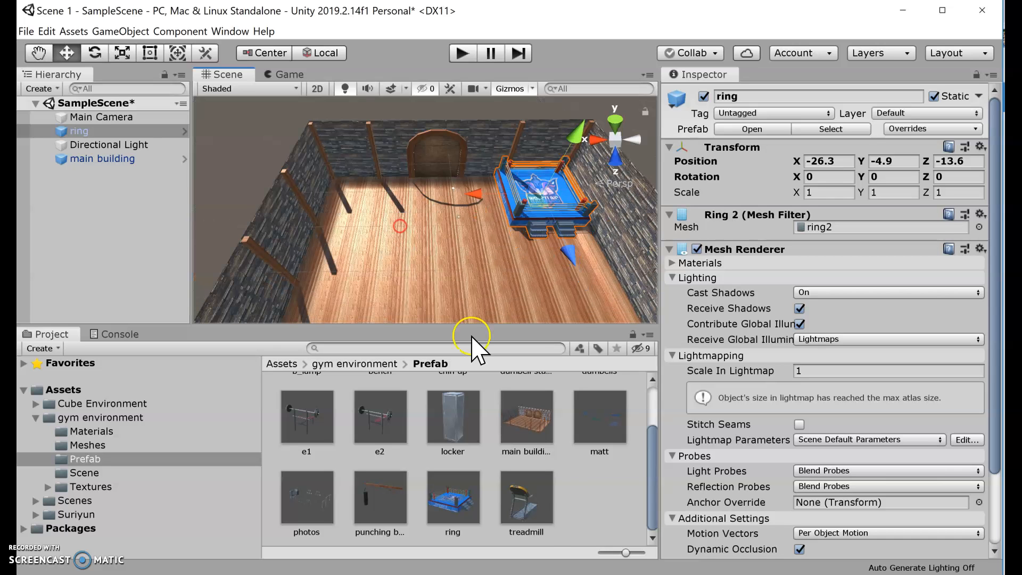
Add the treadmill prefab to the scene and set its position to X 0, Y 0, Z 0
drag(543, 529, 424, 218)
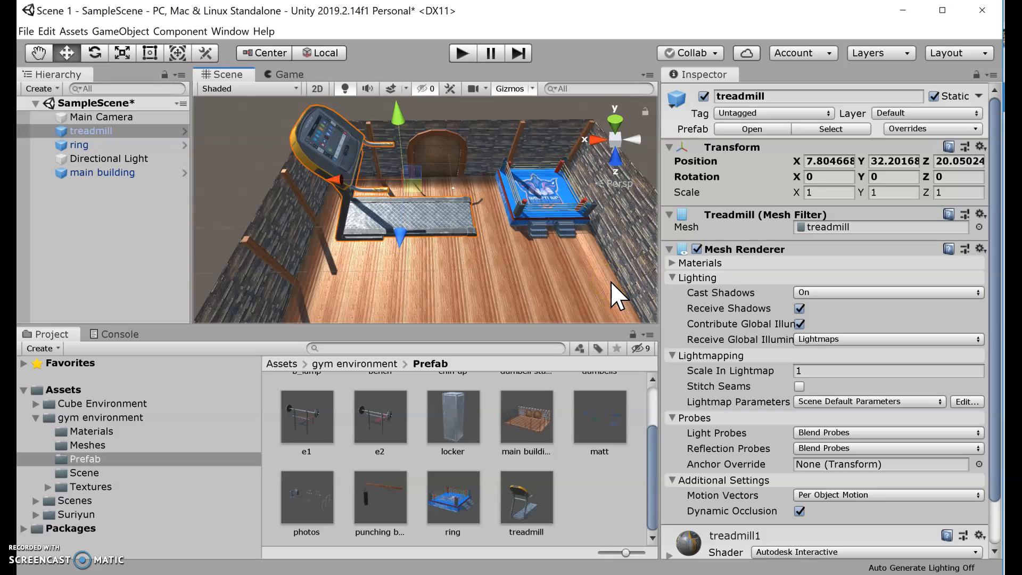
click(813, 157)
click(829, 159)
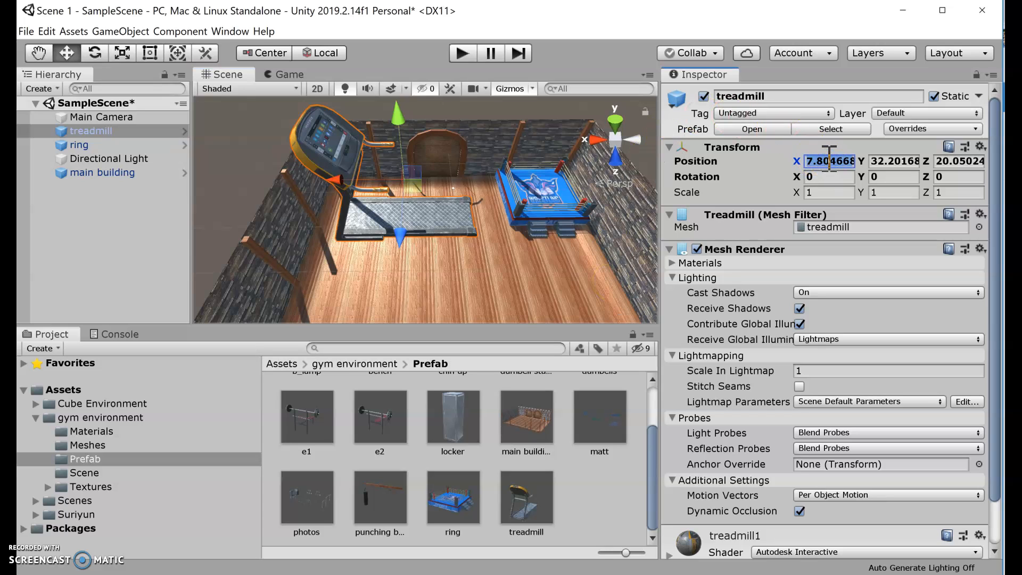
text(0)
key(Tab)
text(0)
key(Tab)
text(0)
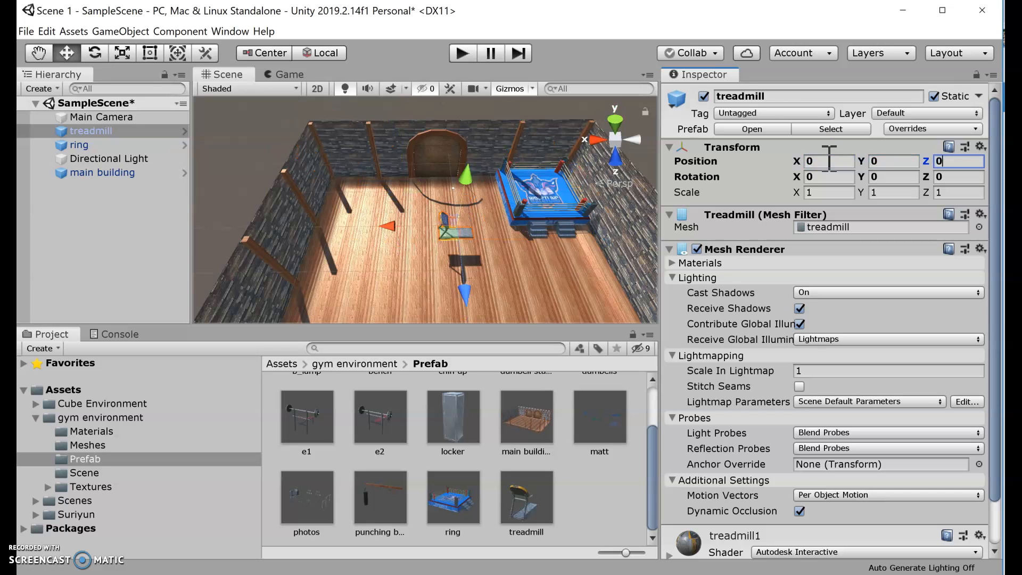
Move the treadmill toward the back wall, at about X 17.7, Z -17.7, and set its Y rotation to 90
drag(449, 234, 375, 178)
click(892, 176)
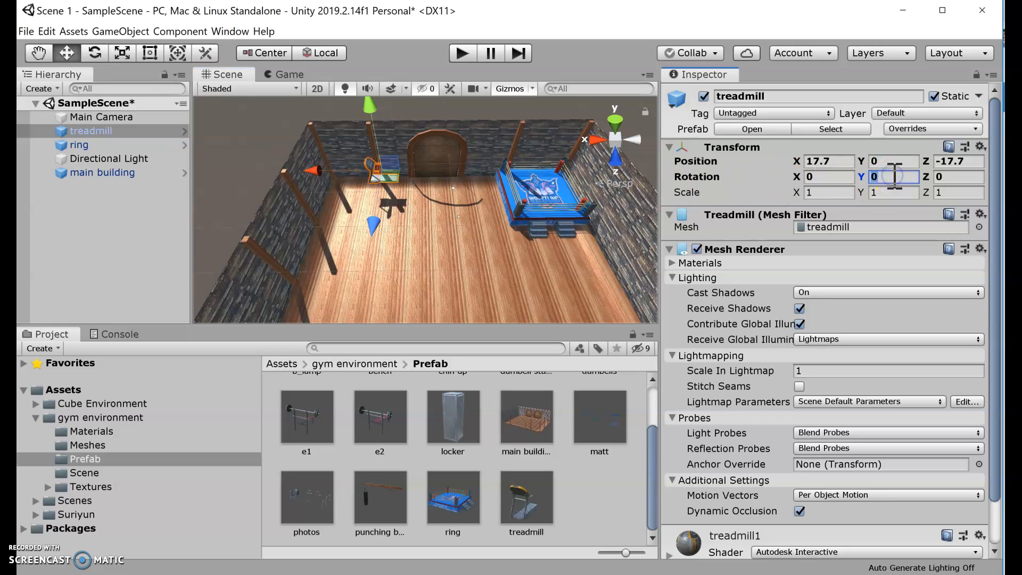
text(90)
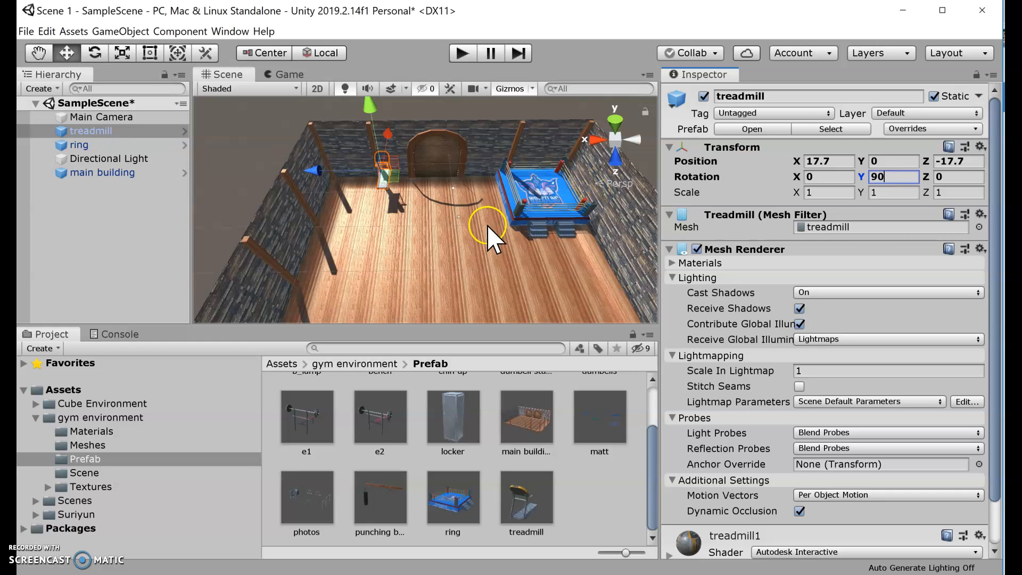
Lower the treadmill vertically toward the wooden floor, to a Y position of about -5.3
alt+drag(447, 246, 443, 115)
right_drag(427, 298, 420, 262)
middle_drag(439, 292, 431, 236)
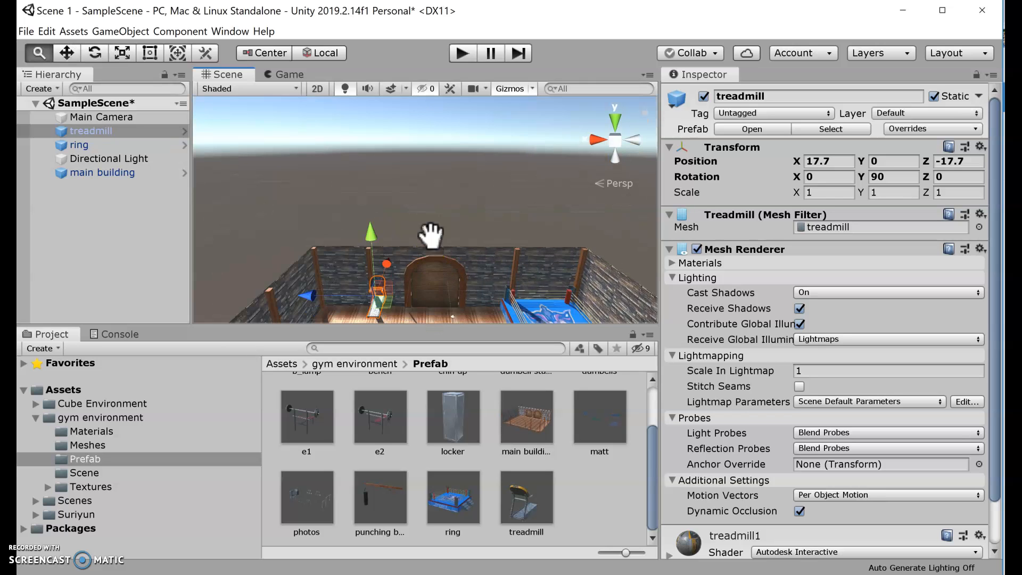
scroll(431, 236, up, 5)
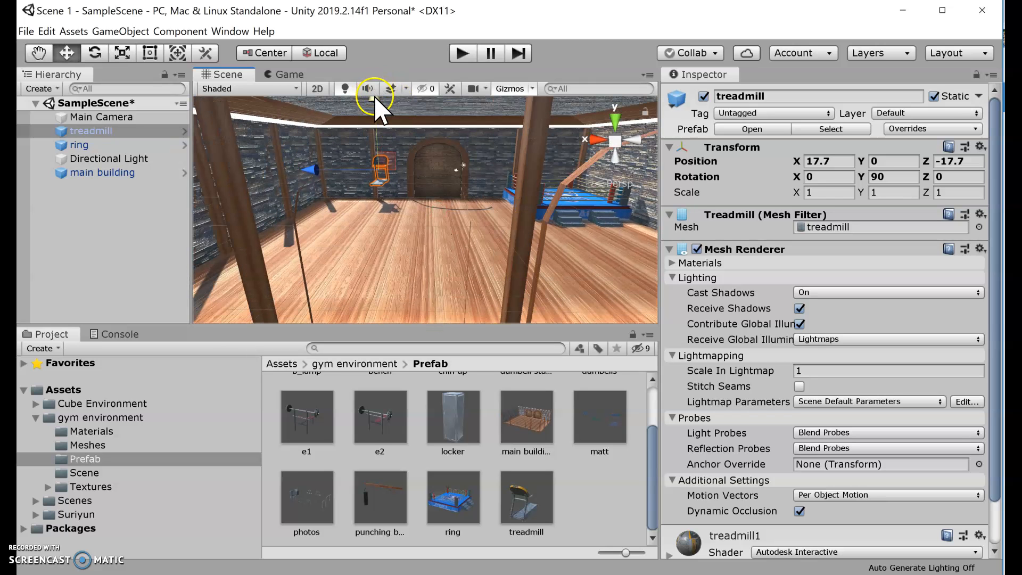
drag(376, 100, 373, 123)
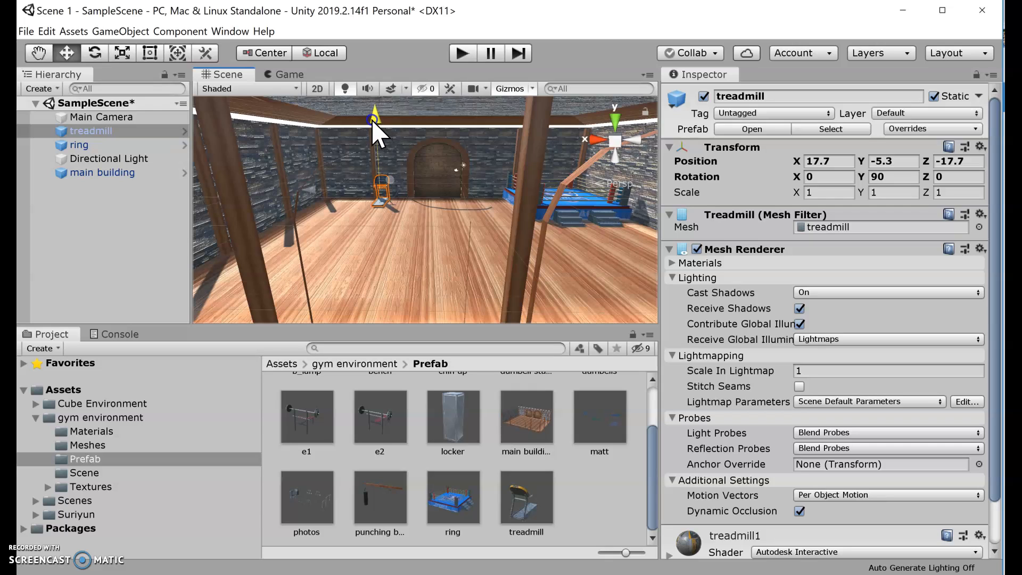
Move the treadmill into the building's back-left corner, at about X 31, Y -4.9, Z -17.8
drag(301, 179, 263, 181)
click(432, 214)
right_drag(432, 213, 511, 347)
scroll(351, 175, down, 3)
middle_drag(351, 176, 414, 222)
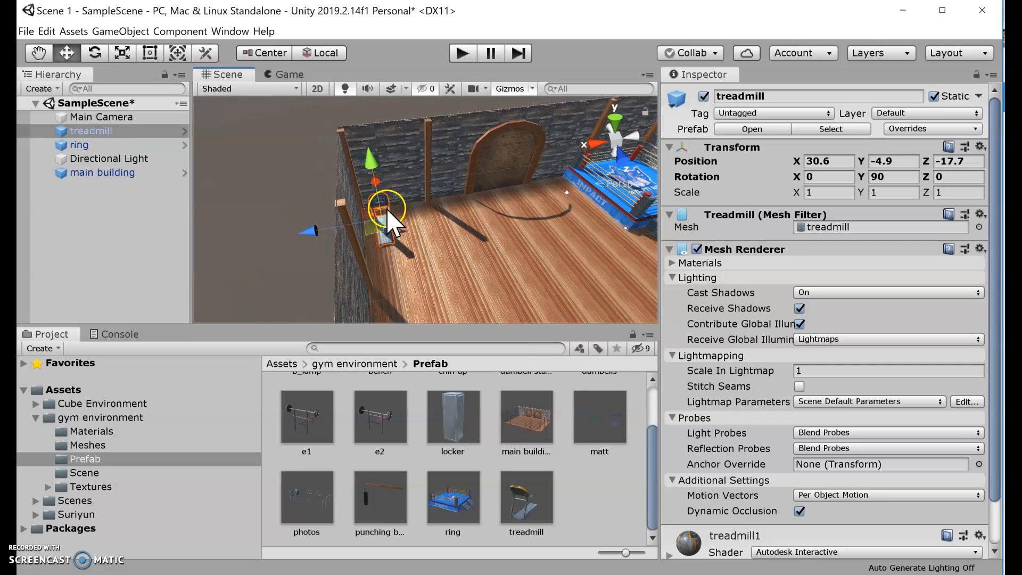
drag(381, 234, 372, 228)
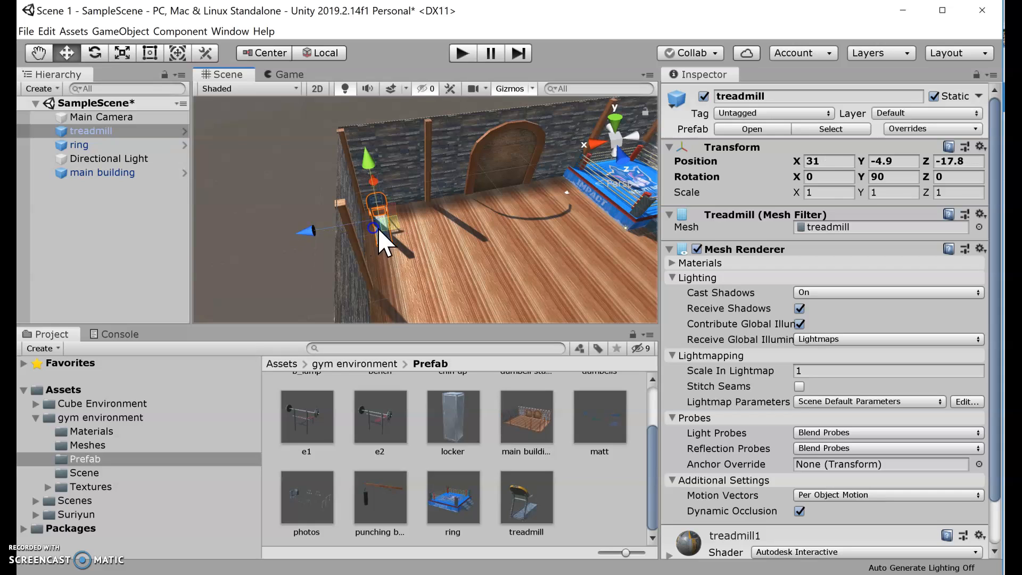
Duplicate the treadmill twice and space the copies along the back wall at about X 22.9 and X 13.9
click(461, 264)
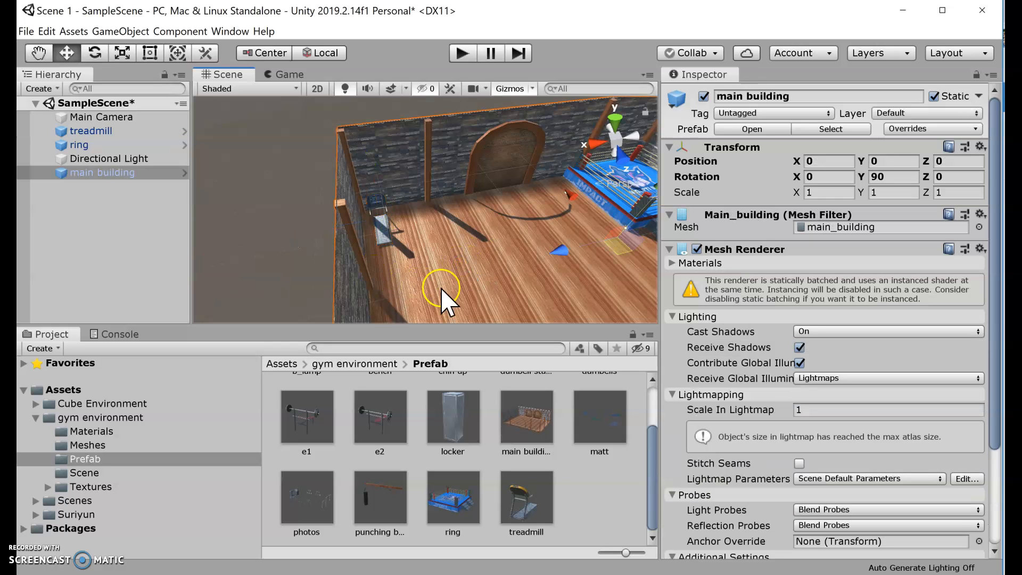
alt+drag(445, 278, 417, 194)
scroll(412, 208, up, 10)
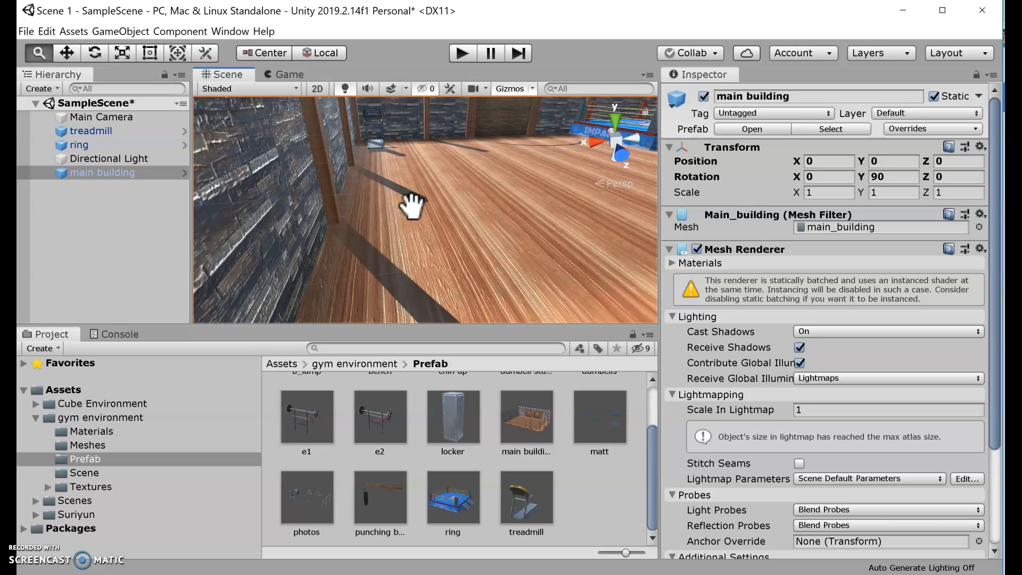
scroll(411, 266, down, 10)
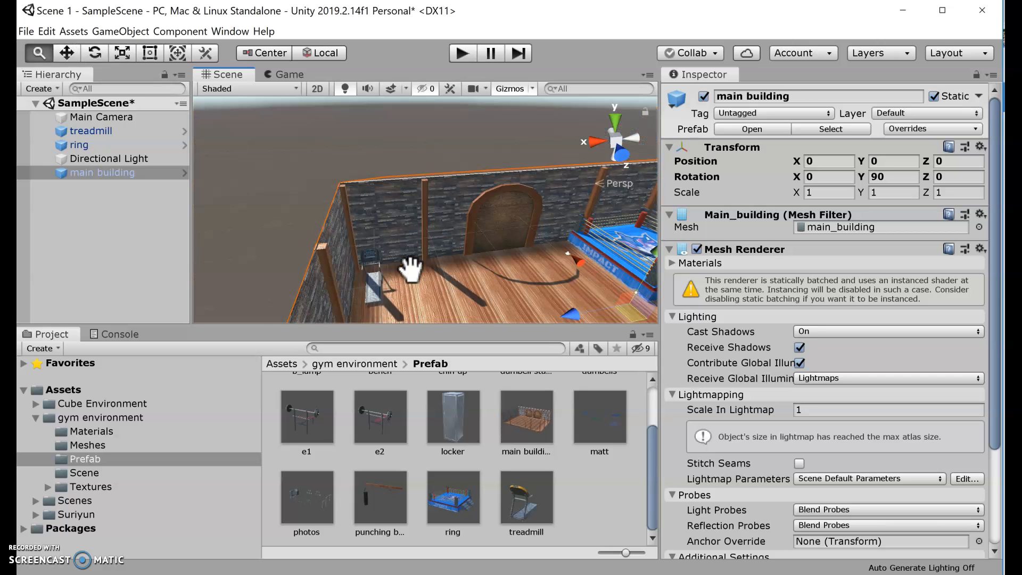
click(356, 274)
click(371, 287)
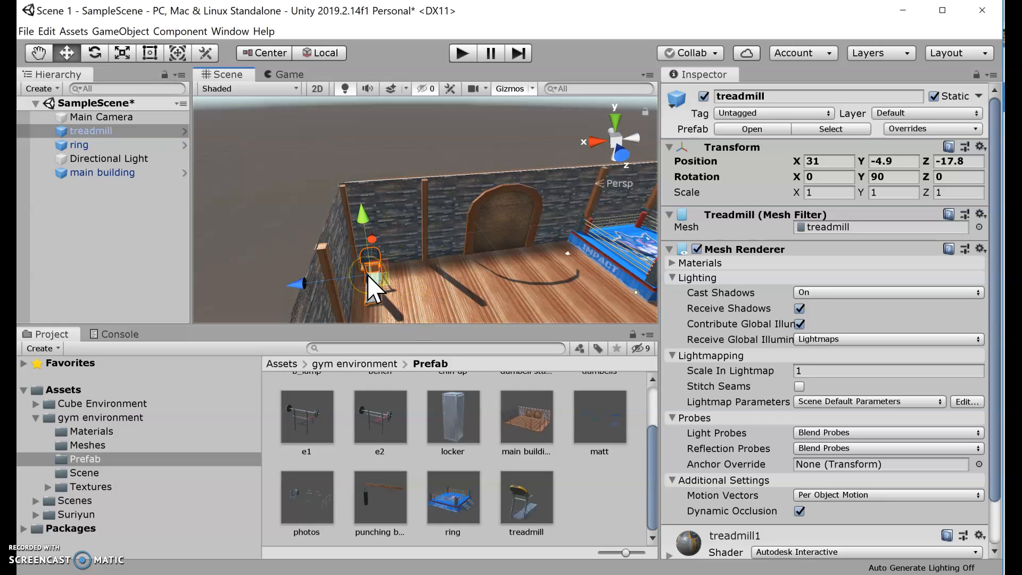
key(ctrl+d)
click(297, 283)
drag(297, 283, 345, 279)
click(241, 300)
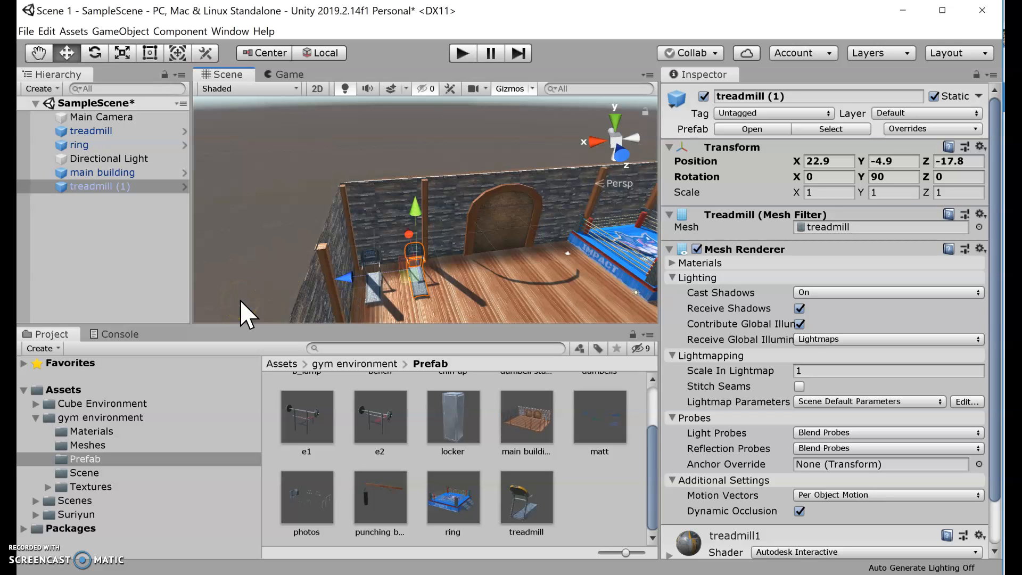
key(ctrl+d)
drag(352, 279, 397, 276)
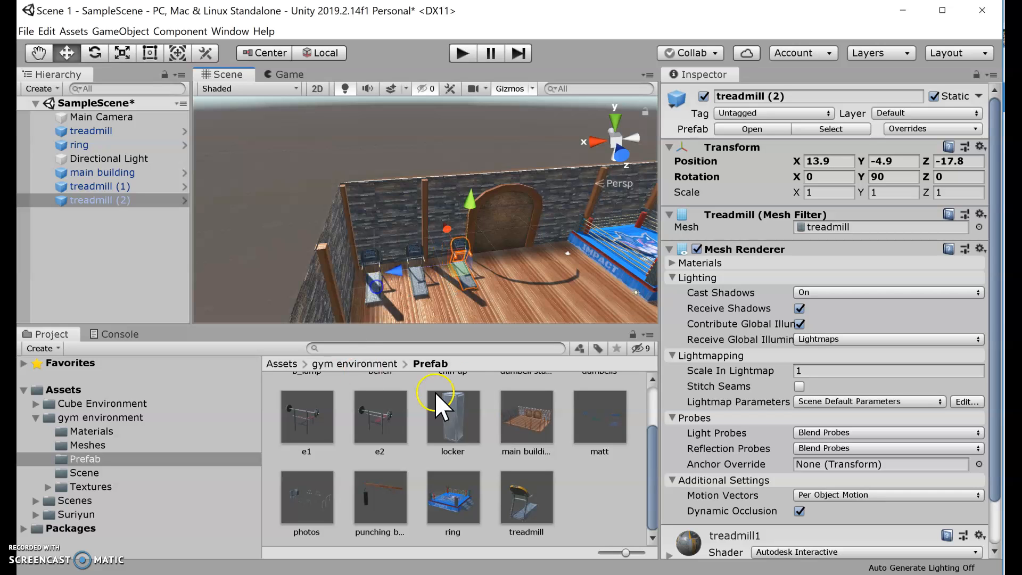
Add the dumbell stand prefab to the scene and set its position to X 0, Y 0, Z 0
scroll(507, 278, down, 5)
middle_drag(506, 280, 459, 269)
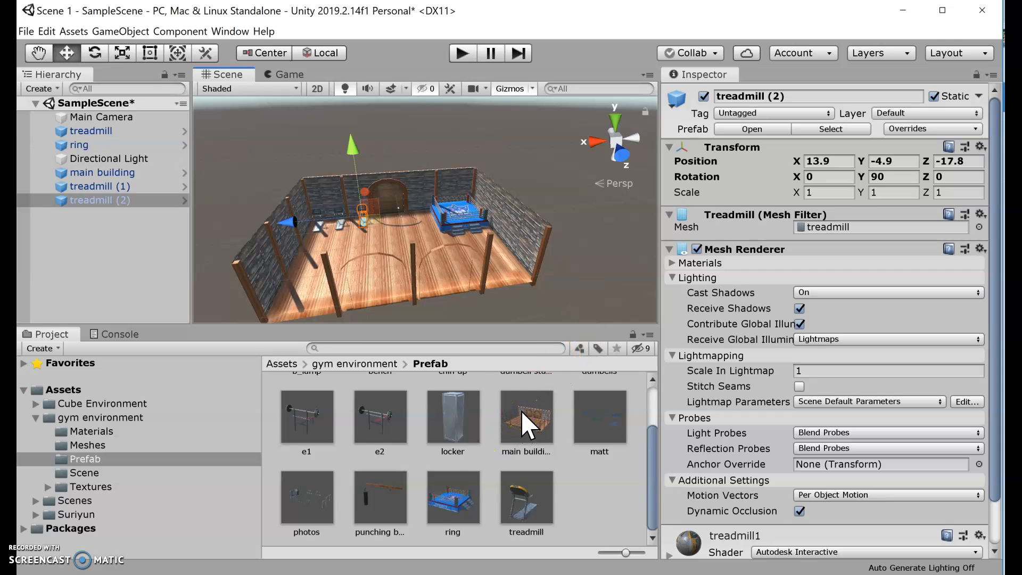
scroll(520, 410, up, 2)
scroll(522, 412, up, 1)
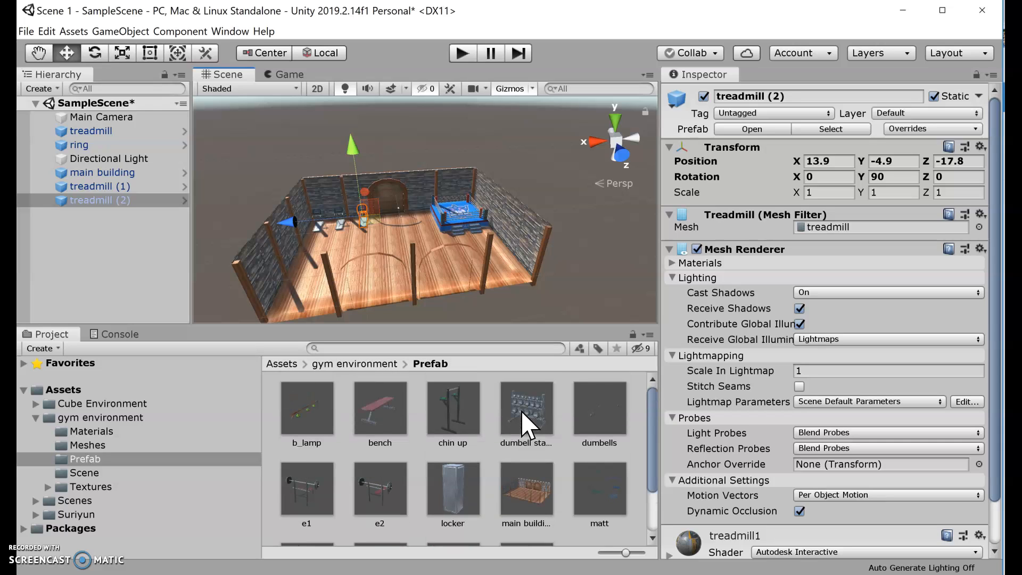
scroll(527, 423, down, 2)
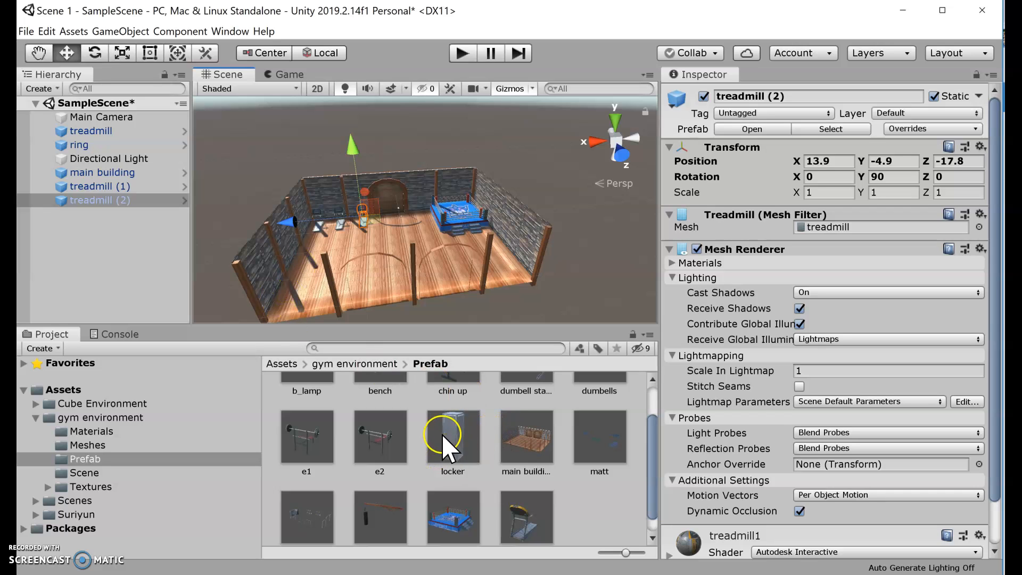
scroll(523, 450, up, 2)
drag(523, 450, 333, 263)
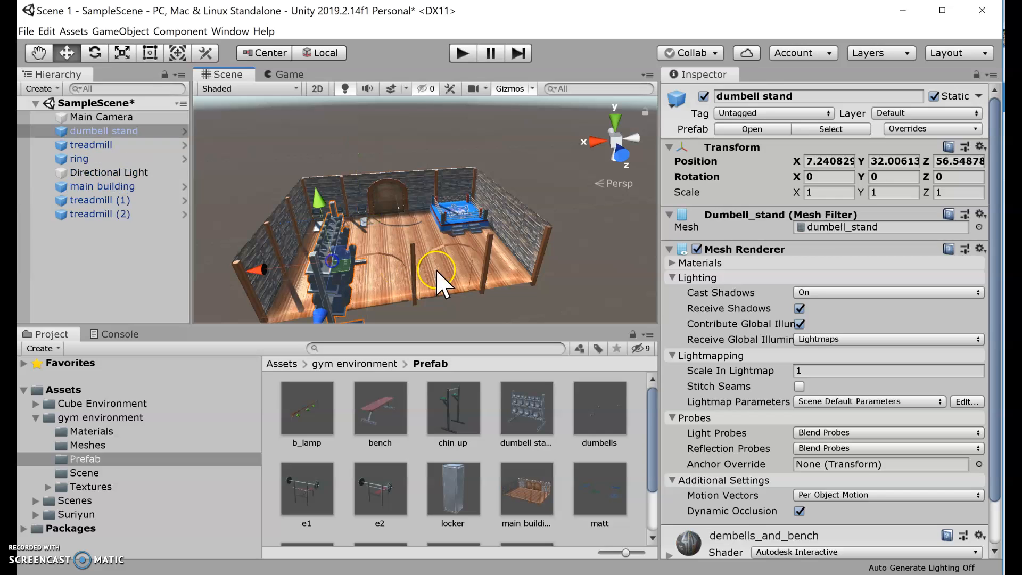
click(829, 164)
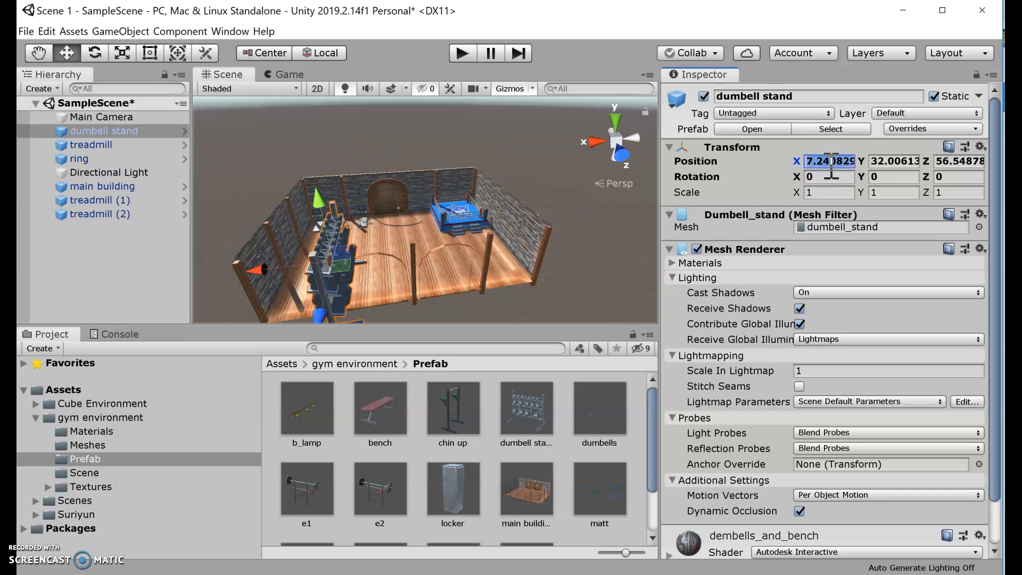
text(0)
key(Tab)
text(0)
key(Tab)
text(0)
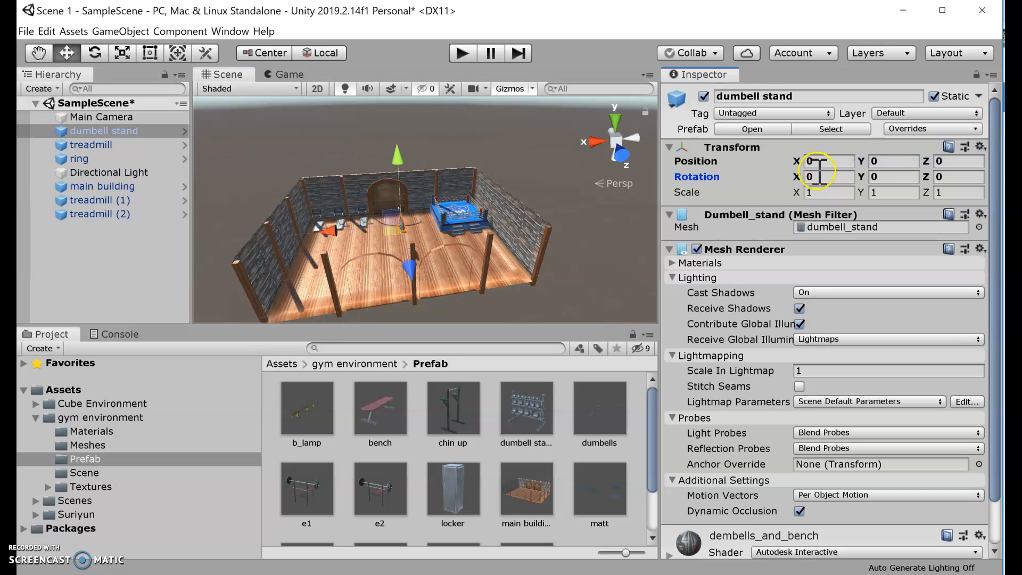
Move the dumbell stand near the left side wall, at about X 26.6, Z 12, and set its Y rotation to 90
mouse_move(411, 266)
mouse_down()
mouse_move(417, 300)
mouse_move(410, 285)
mouse_up()
click(890, 177)
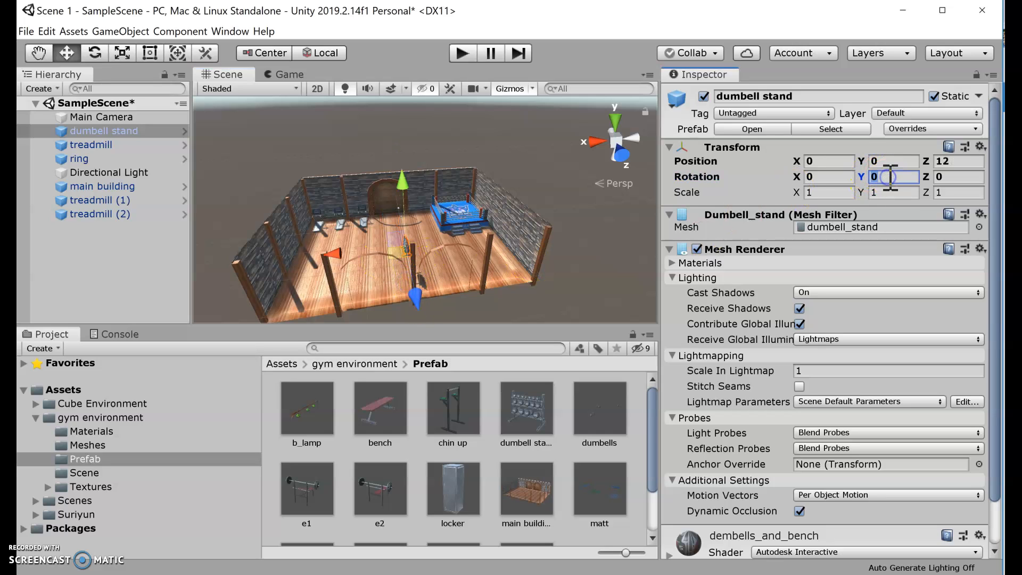
text(90)
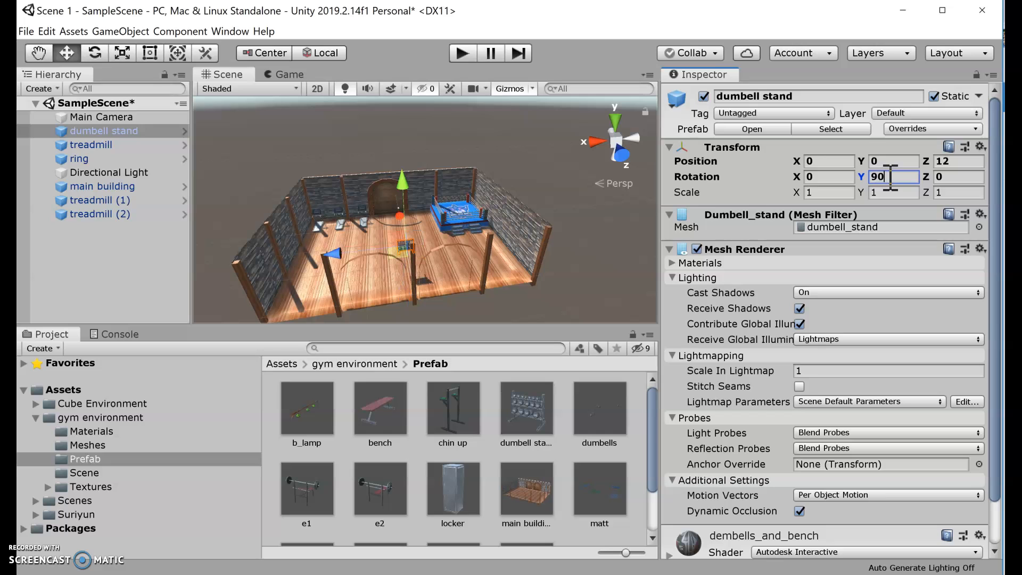
drag(337, 254, 264, 253)
click(415, 289)
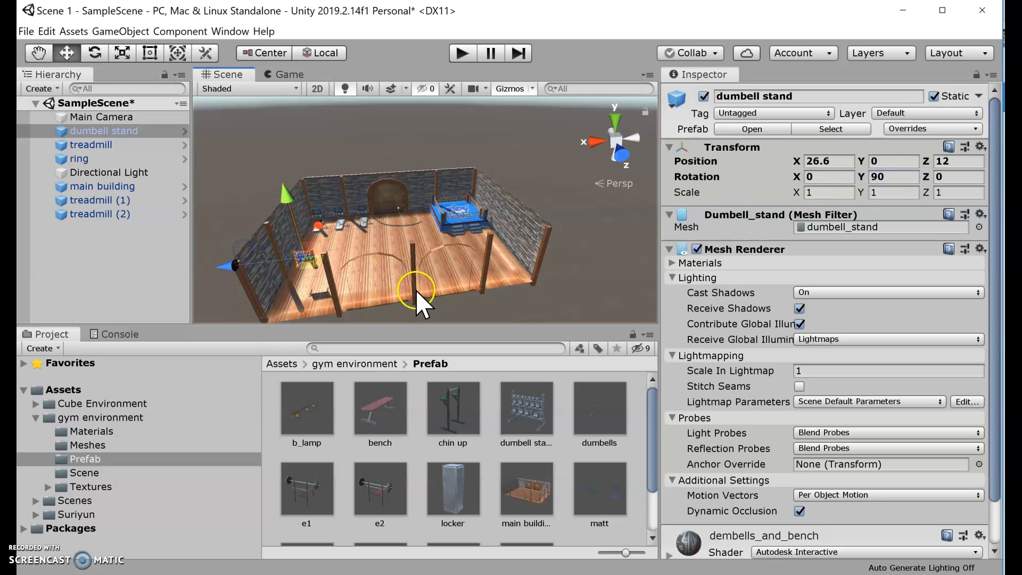
Lower the dumbell stand vertically onto the wooden floor, to a Y position of about -6.36
key(f)
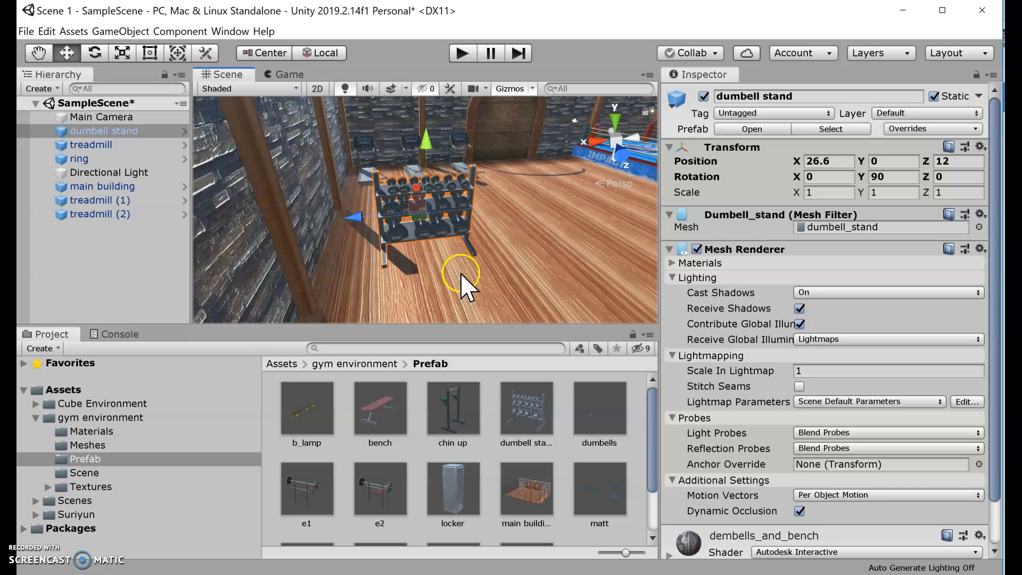
key(alt)
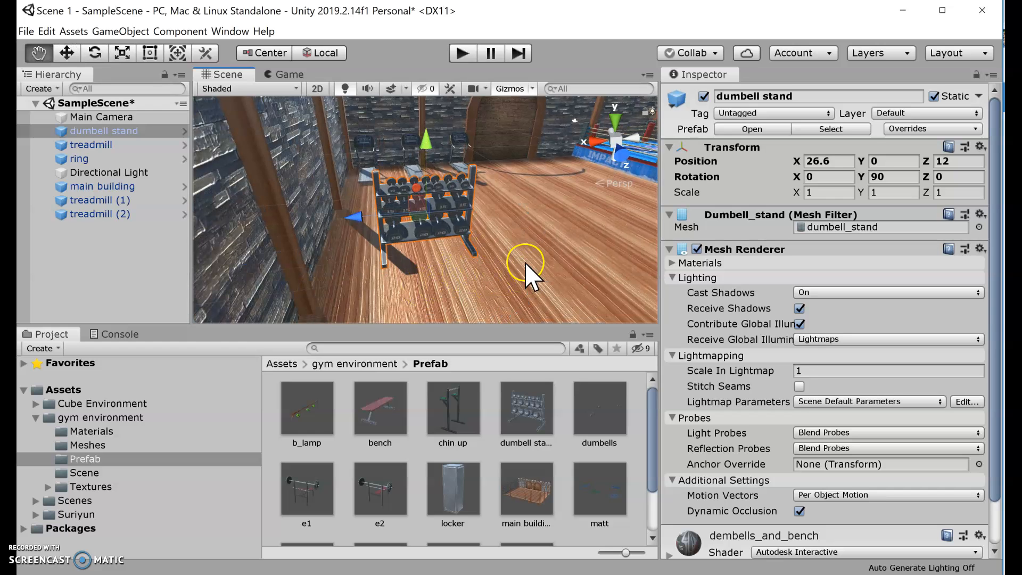
alt+drag(510, 252, 493, 102)
drag(424, 142, 410, 199)
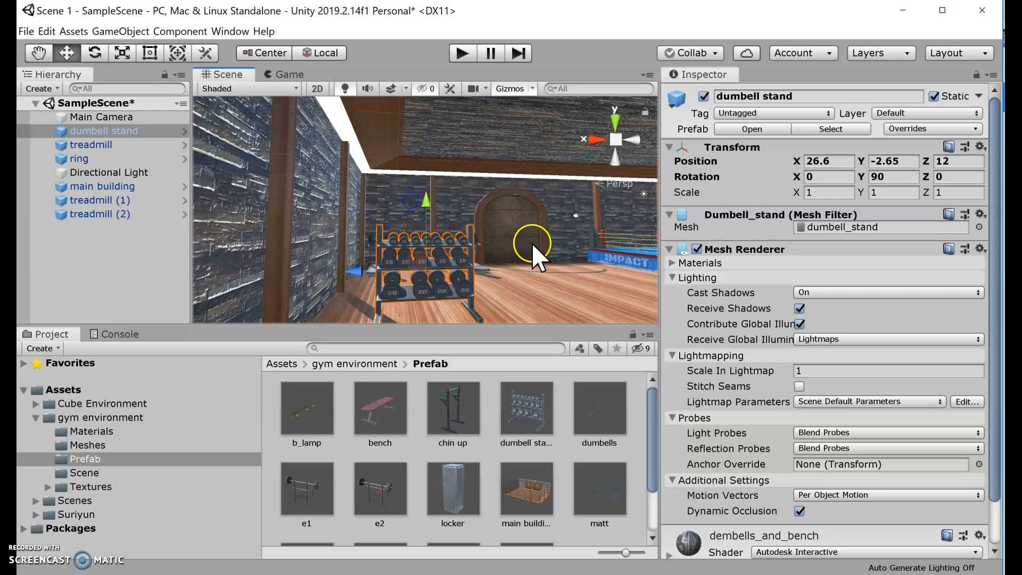
key(q)
middle_drag(523, 230, 505, 158)
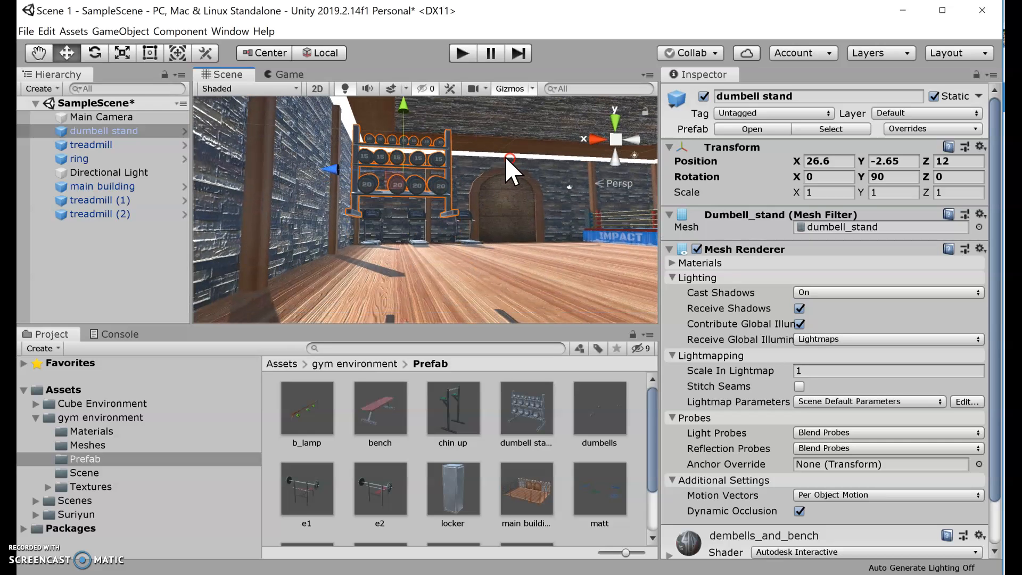
drag(407, 108, 407, 186)
scroll(551, 229, down, 5)
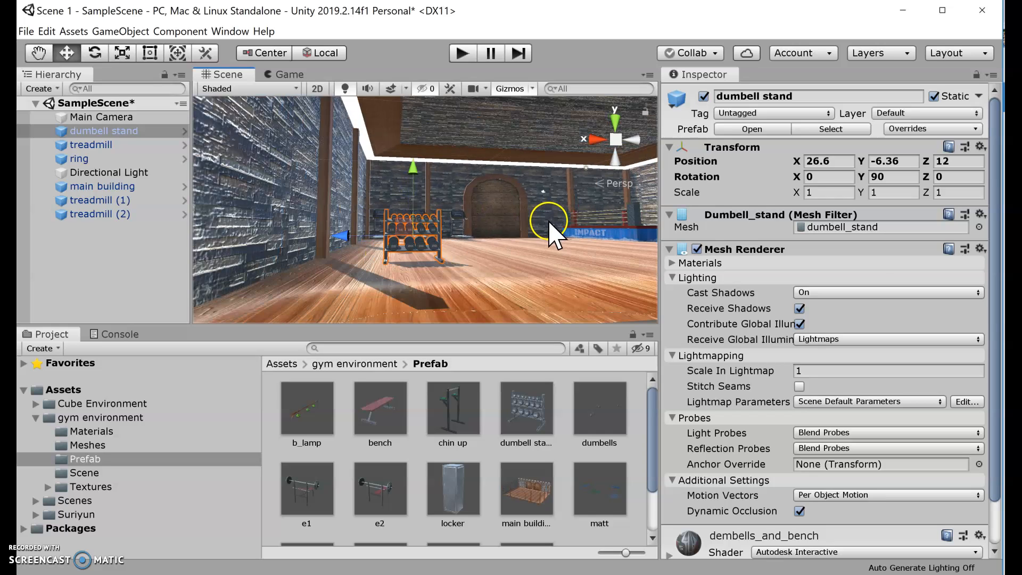
Move the dumbell stand closer to the left side wall, to about X 31.8, Z 10.03
key(alt)
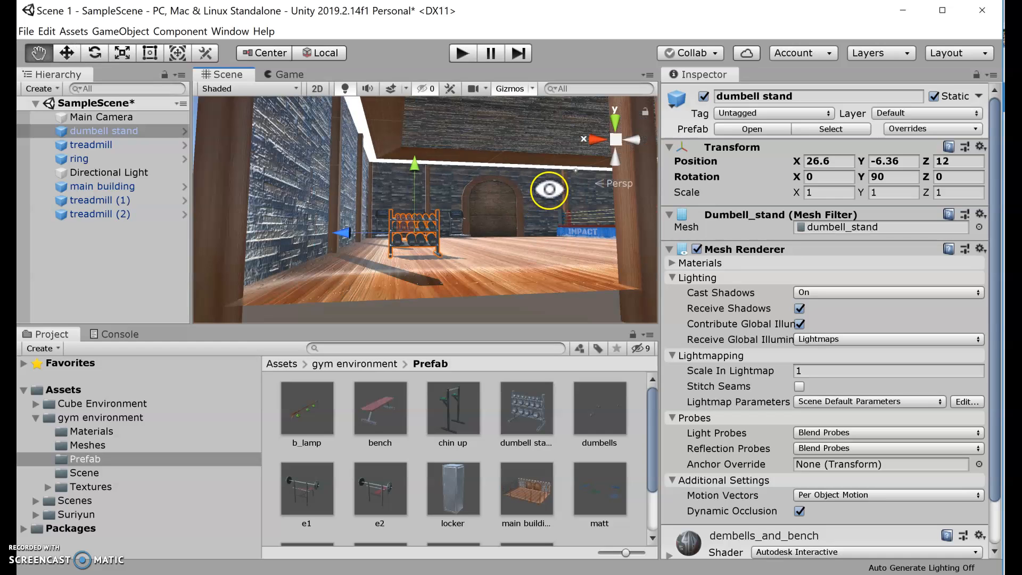
click(549, 191)
alt+drag(549, 191, 527, 362)
middle_drag(532, 139, 512, 250)
click(414, 214)
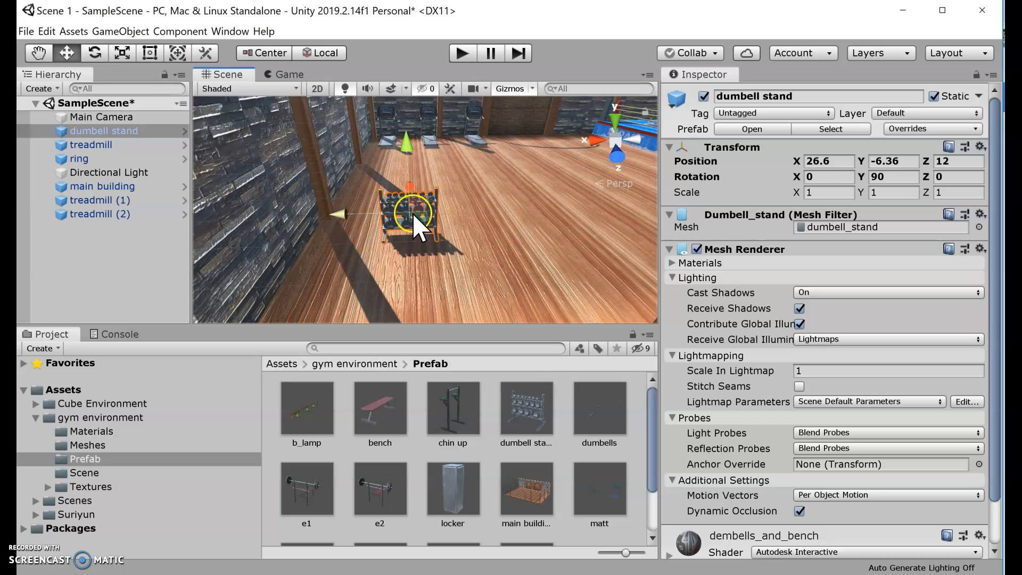
drag(414, 189, 279, 200)
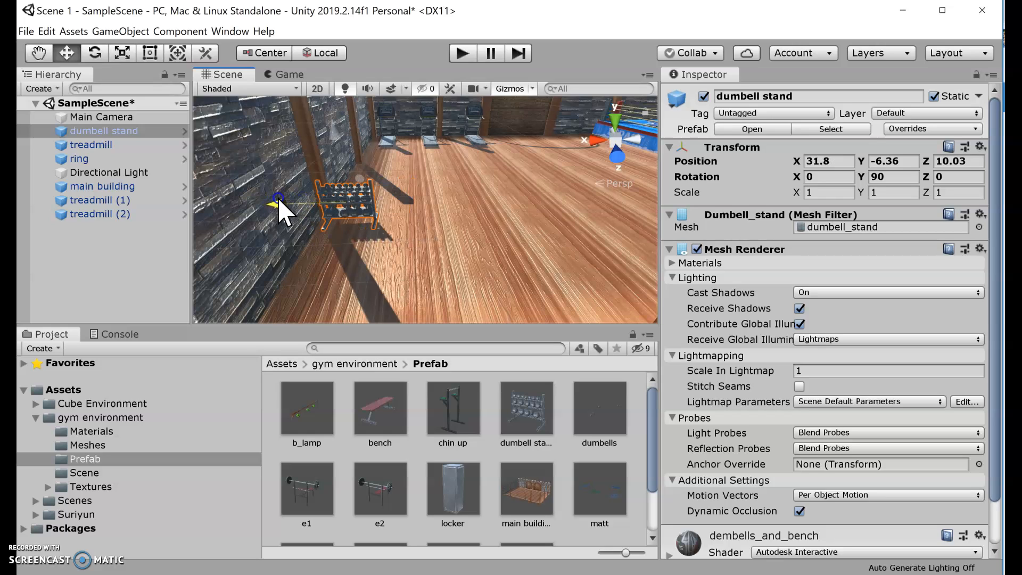
click(451, 219)
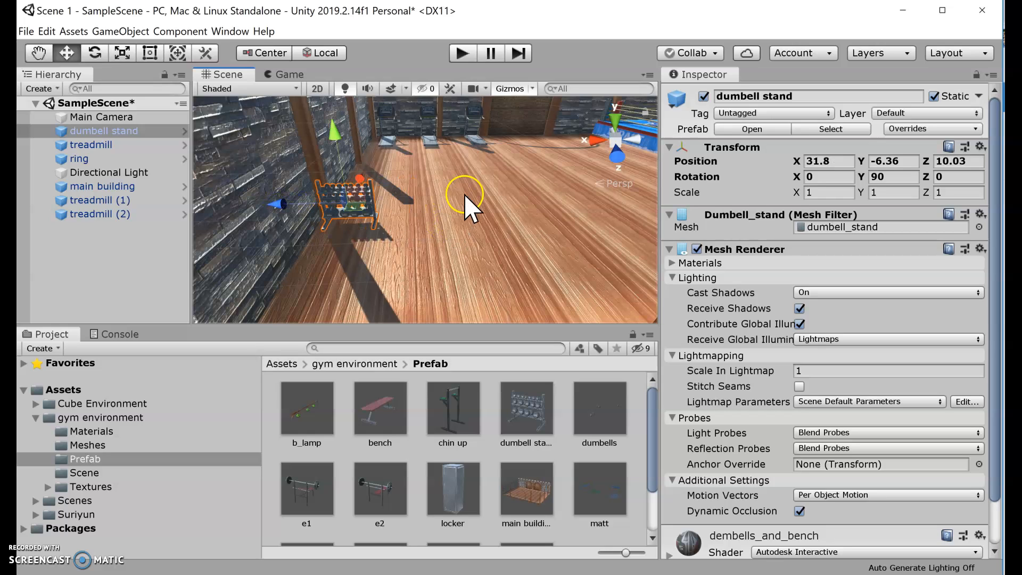
Duplicate the dumbell stand twice and line the copies up beside it at about X 26.46 and X 21.03
key(alt)
alt+drag(468, 214, 459, 384)
middle_drag(429, 212, 486, 171)
alt+drag(497, 246, 476, 161)
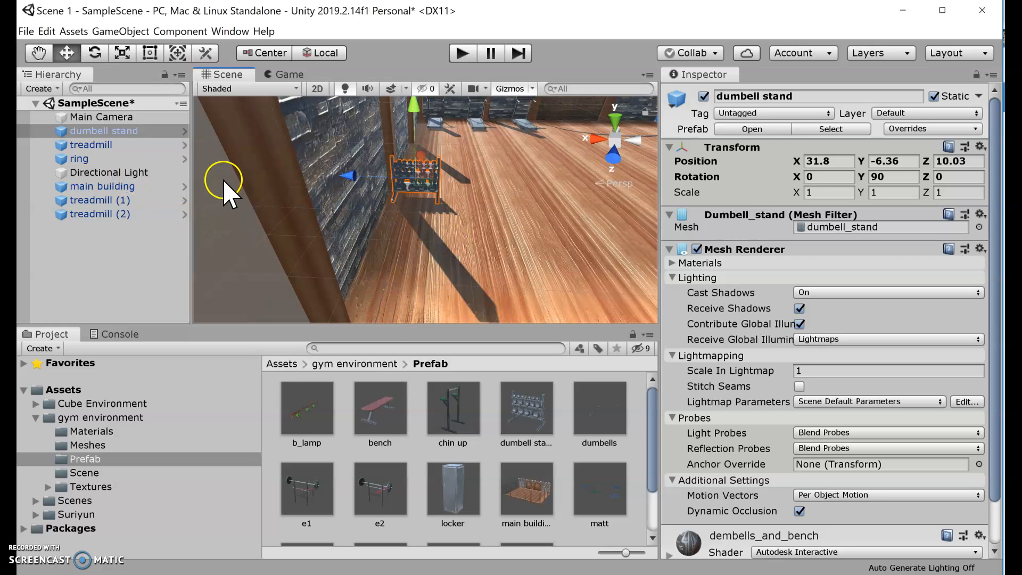
key(ctrl+d)
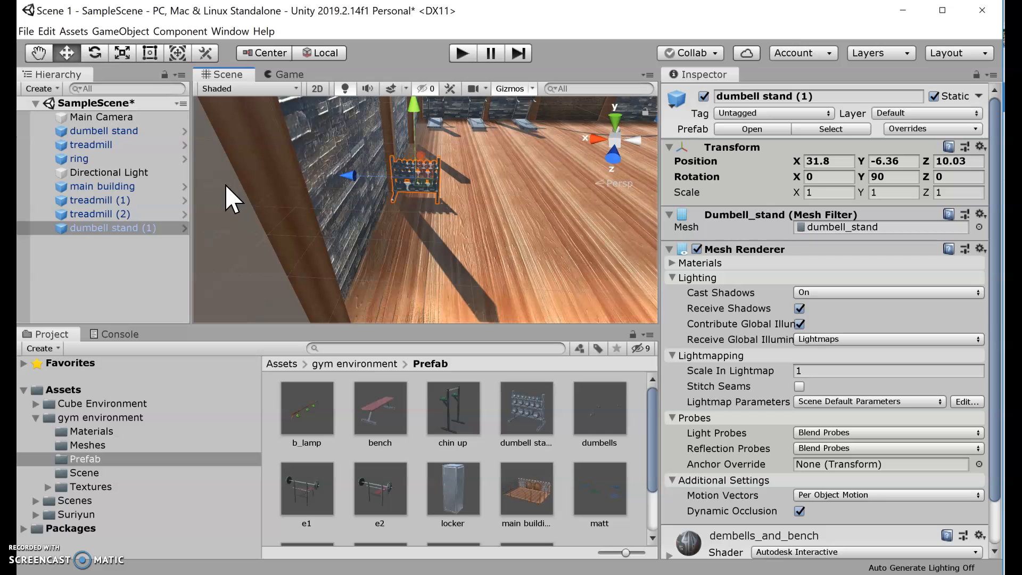
drag(349, 177, 415, 177)
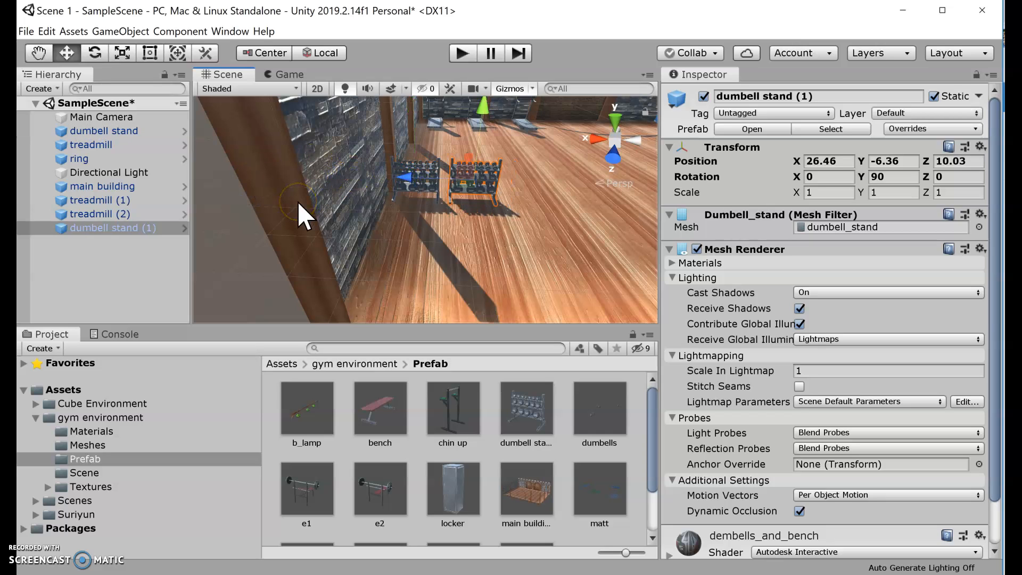
key(ctrl+d)
drag(400, 174, 462, 181)
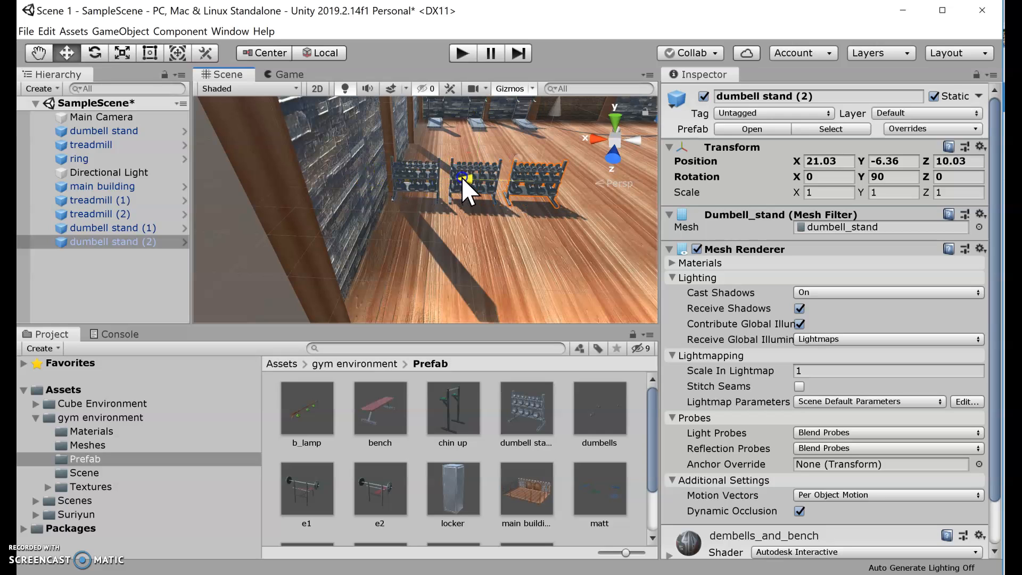
Save the scene with the treadmills and the row of dumbell stands in place
scroll(463, 234, down, 5)
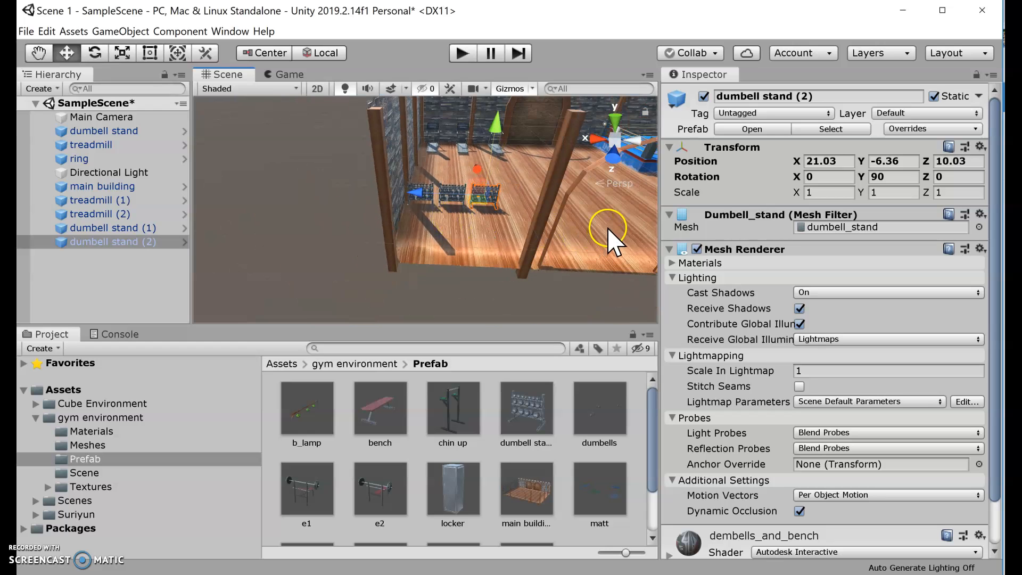
middle_drag(607, 229, 479, 235)
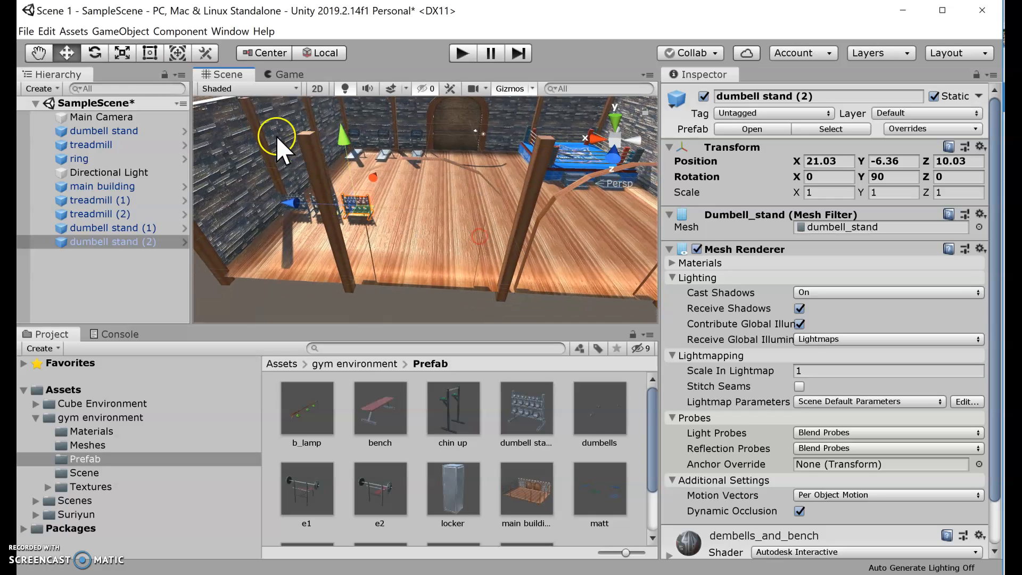
click(26, 31)
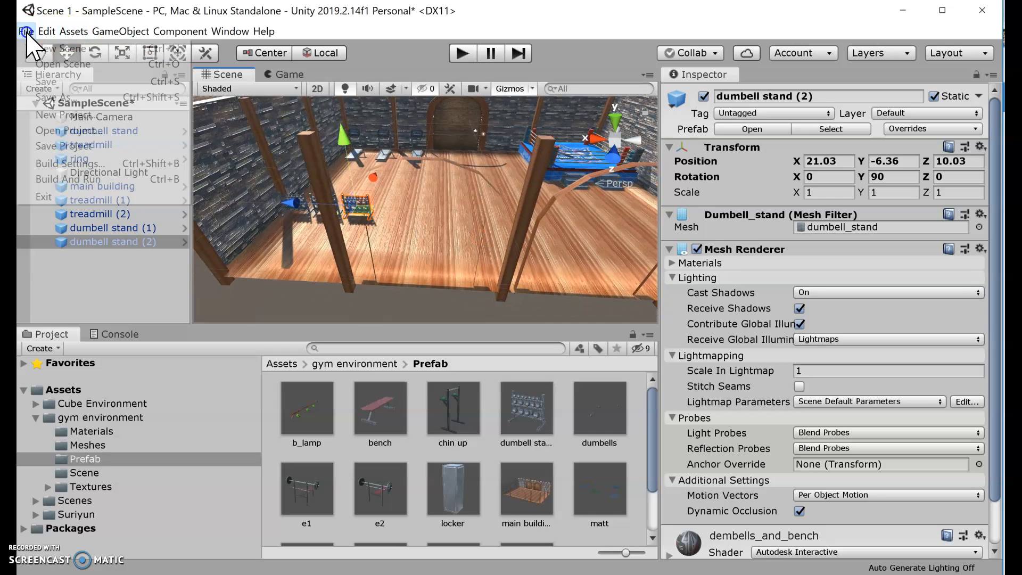
click(47, 81)
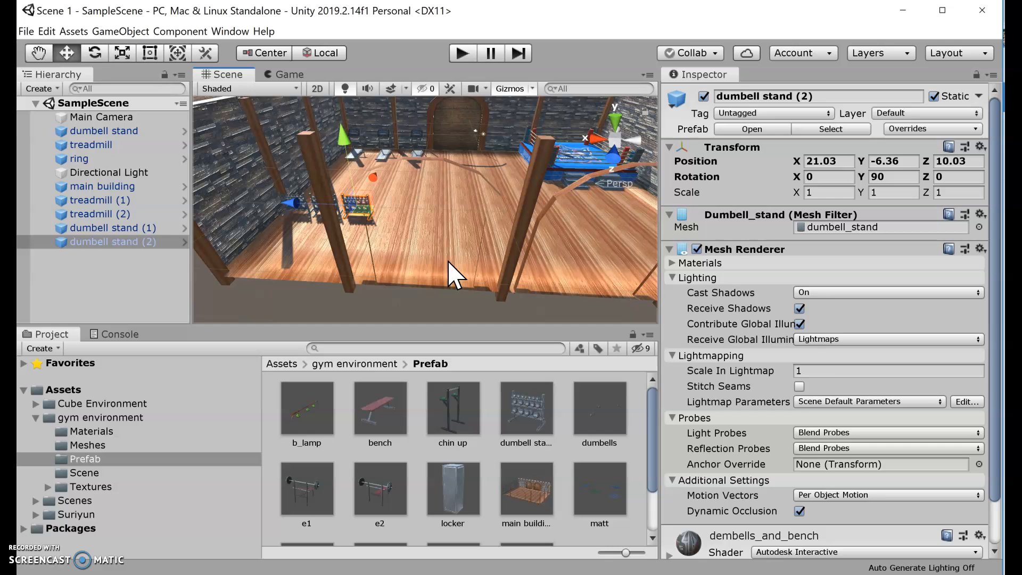
Add the e2 weight bench prefab to the scene and set its position to X 21, Y -6, Z 10
click(432, 234)
drag(365, 422, 330, 259)
click(833, 161)
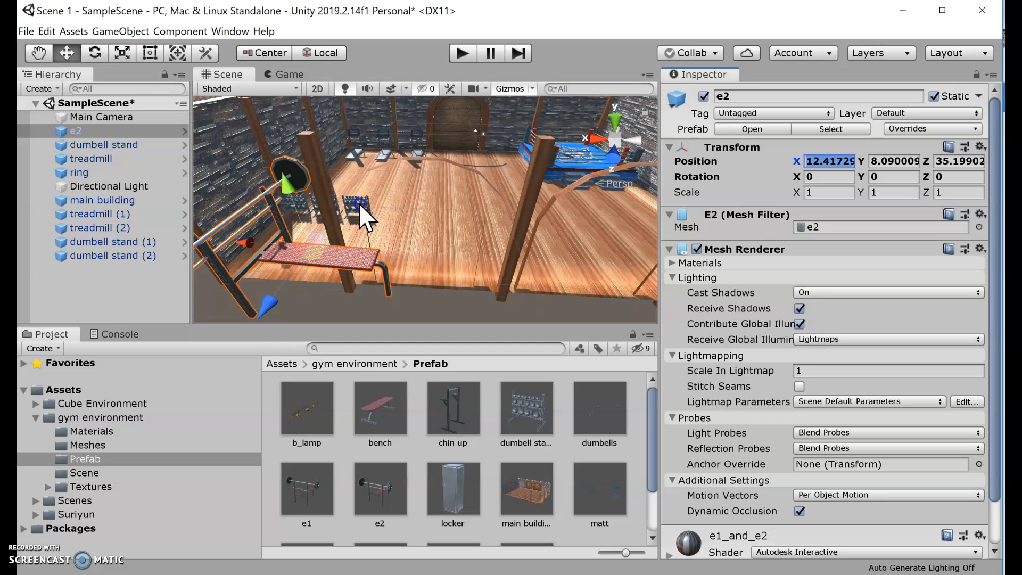
click(365, 215)
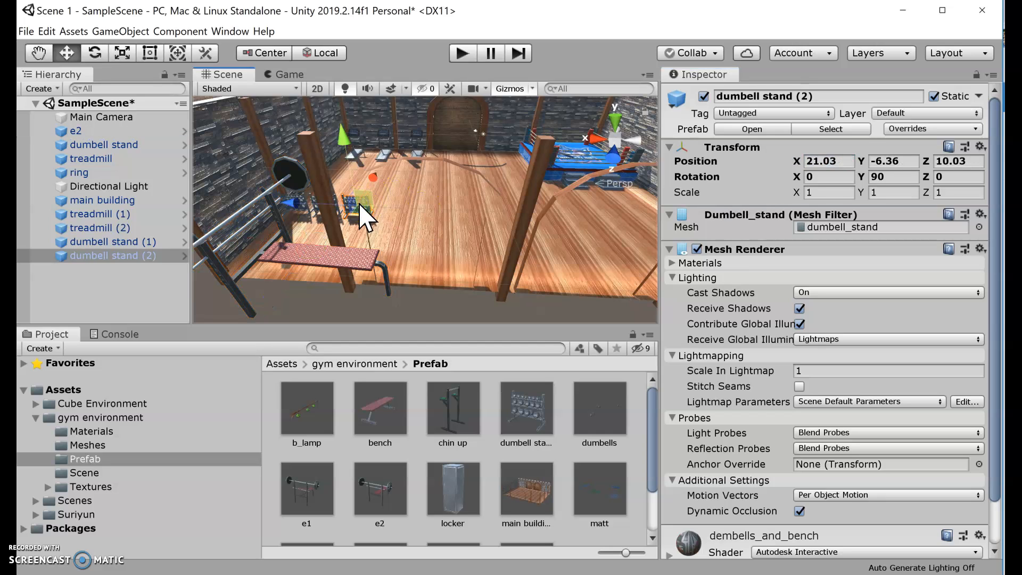
click(331, 262)
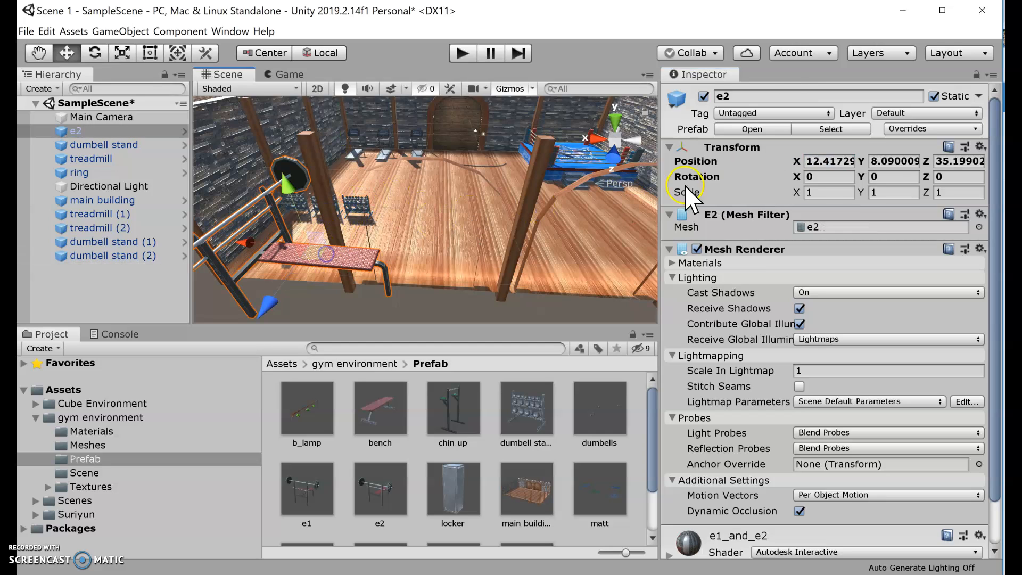
click(838, 159)
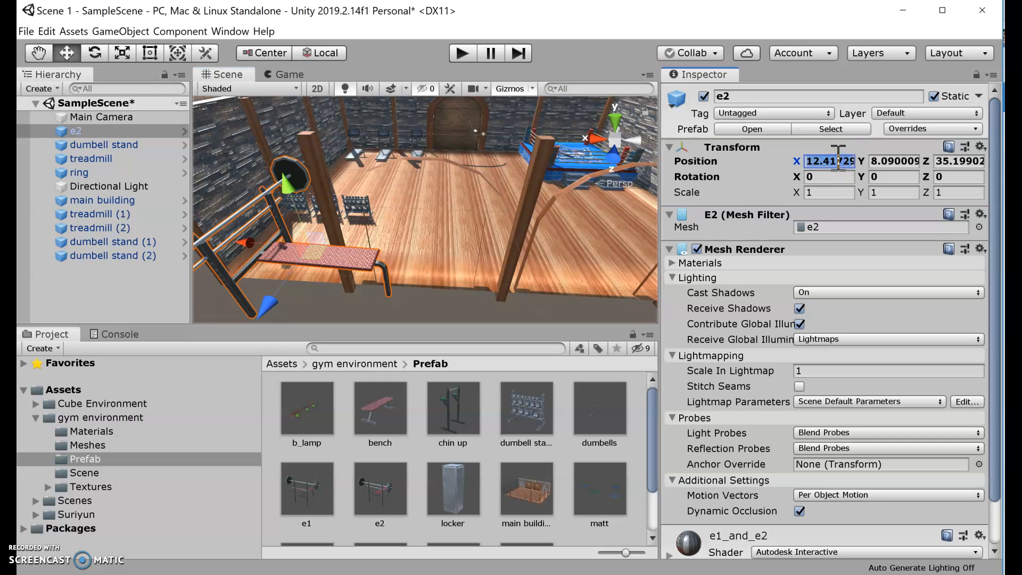
text(21)
key(Tab)
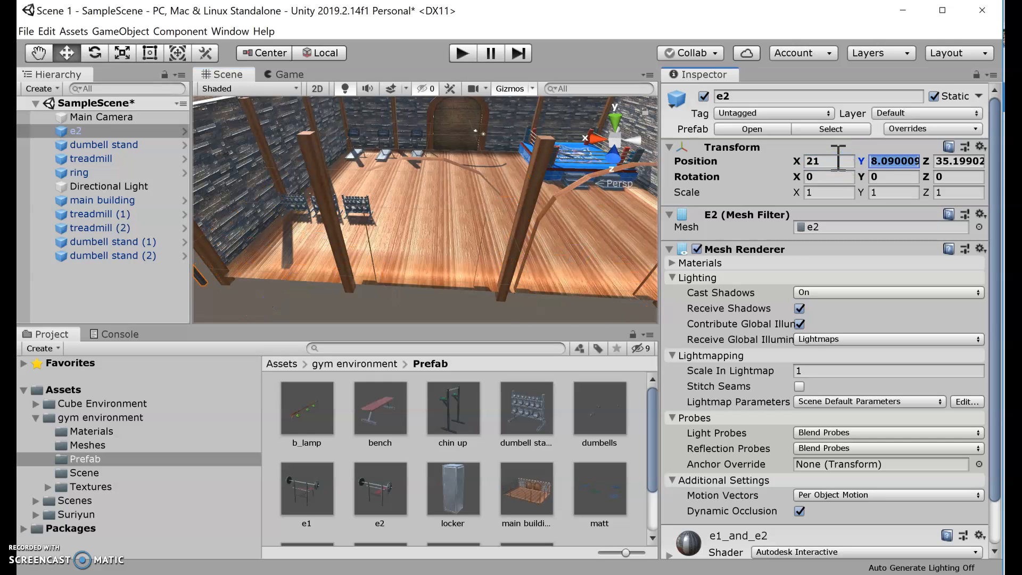
text(-6)
key(Tab)
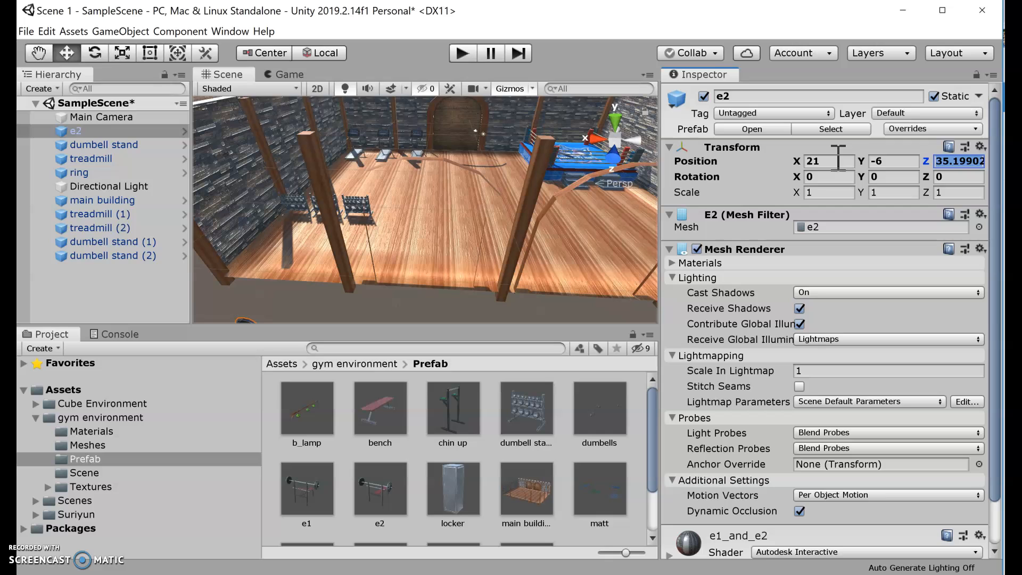
text(10)
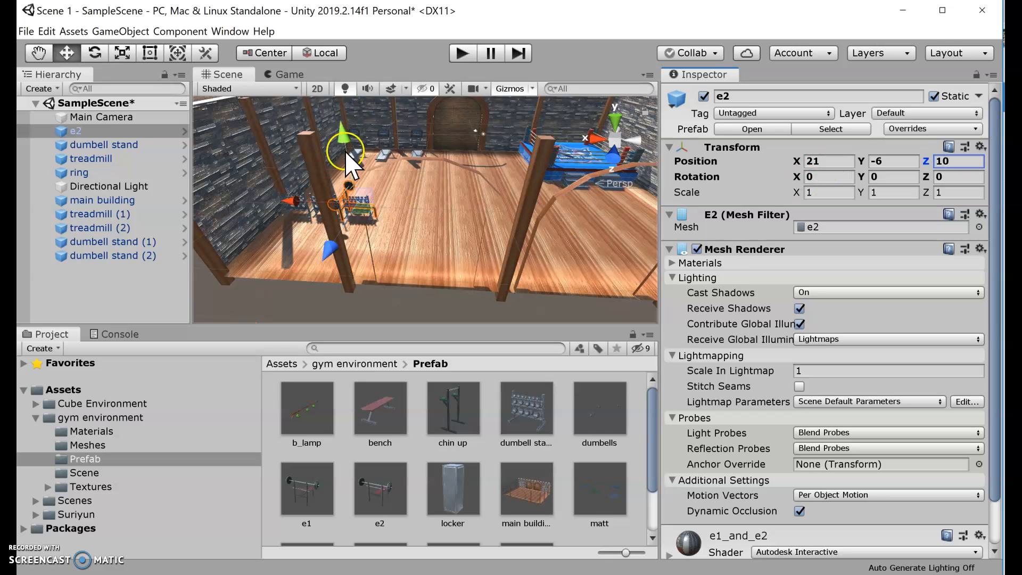
Move the e2 weight bench beside the side wall, in front of the first dumbell stand, at about X 31.3, Z 12.8
drag(289, 201, 228, 202)
mouse_move(246, 255)
mouse_down()
mouse_move(235, 263)
mouse_move(250, 269)
mouse_up()
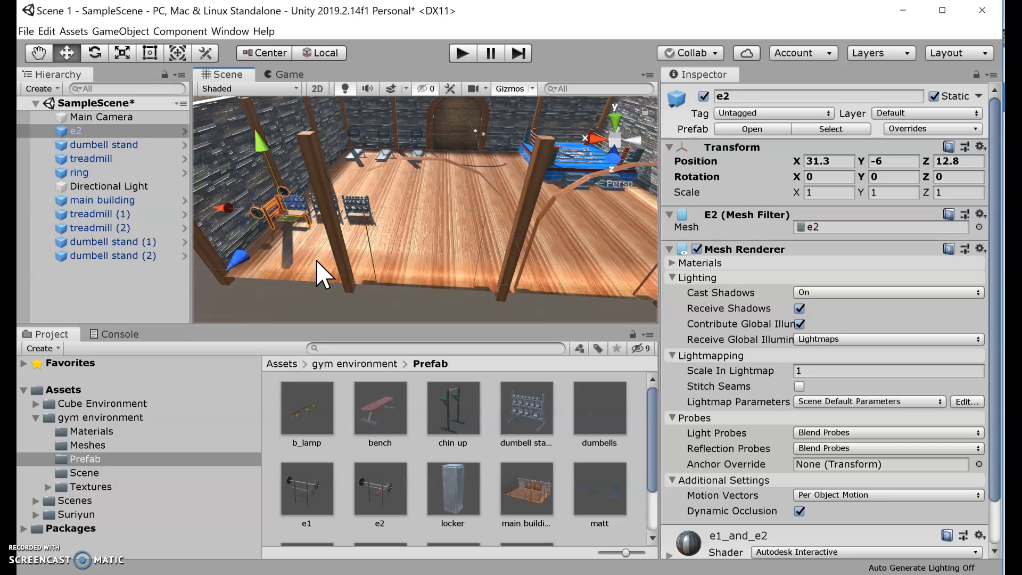
key(f)
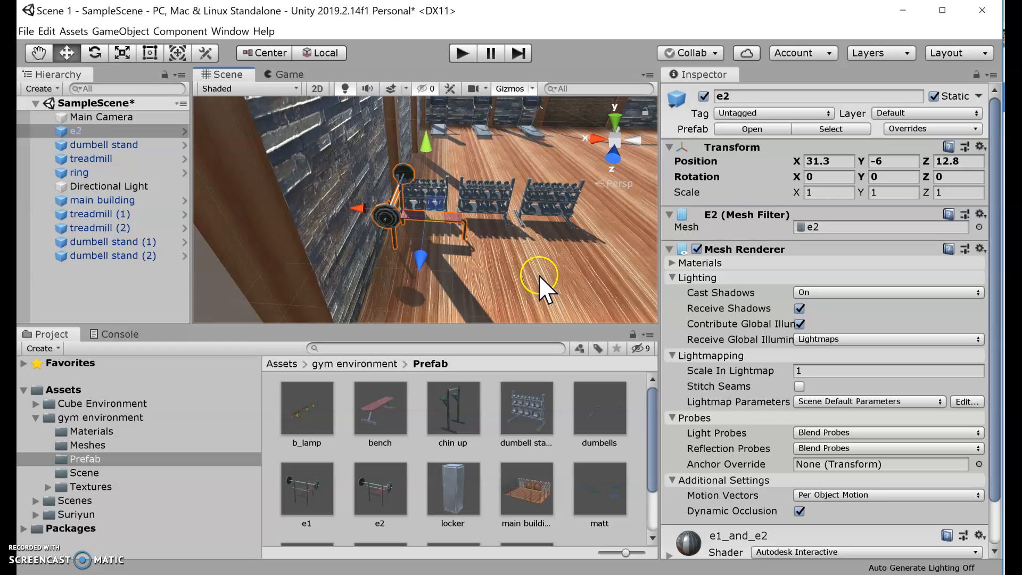
Adjust the height of the e2 weight bench so its legs rest on the wooden floor, at about Y -6.07
alt+drag(538, 269, 534, 220)
right_drag(534, 220, 532, 183)
middle_drag(528, 264, 515, 162)
mouse_move(420, 119)
mouse_down()
mouse_move(421, 103)
mouse_move(420, 245)
mouse_move(417, 110)
mouse_move(416, 118)
mouse_up()
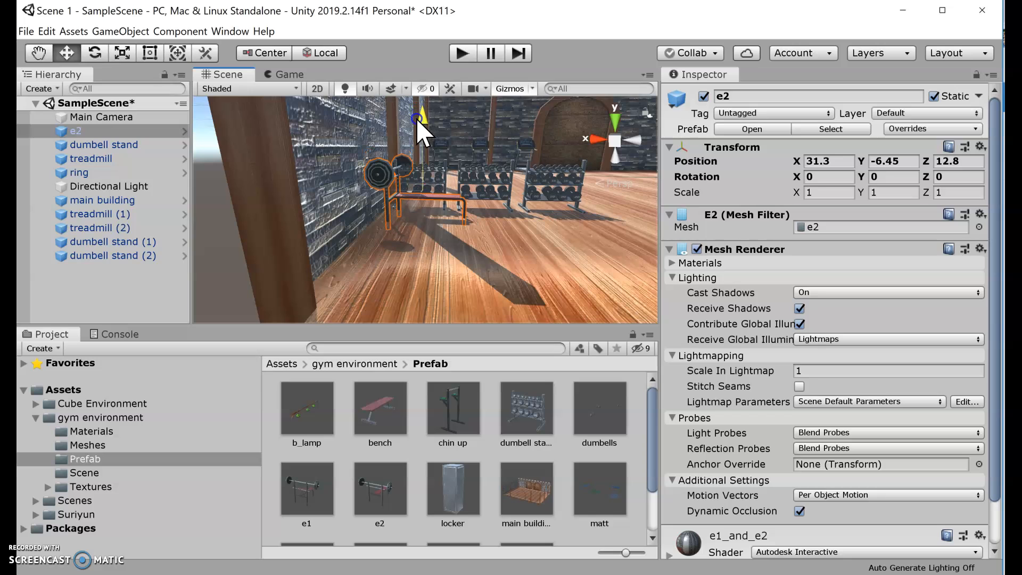
click(489, 236)
right_drag(496, 257, 503, 147)
middle_drag(478, 293, 506, 220)
drag(444, 142, 443, 139)
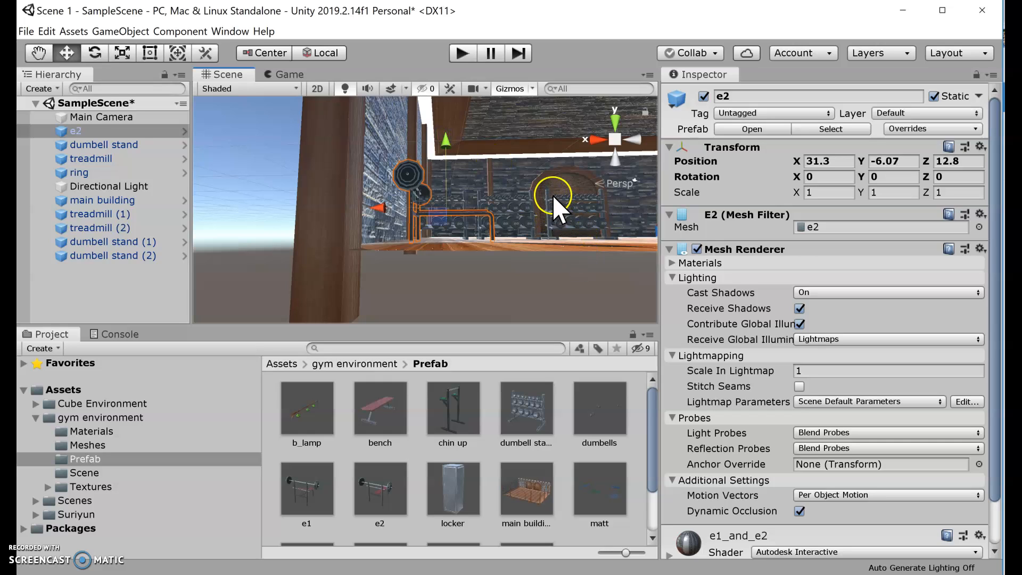
Shift the e2 weight bench along the wall away from the dumbell stands, to about Z 15.36
alt+right_drag(543, 254, 415, 346)
middle_drag(546, 239, 442, 250)
scroll(443, 250, up, 3)
scroll(441, 250, down, 4)
right_drag(488, 228, 476, 277)
click(474, 257)
right_drag(529, 206, 516, 222)
middle_drag(516, 222, 514, 219)
scroll(515, 219, down, 10)
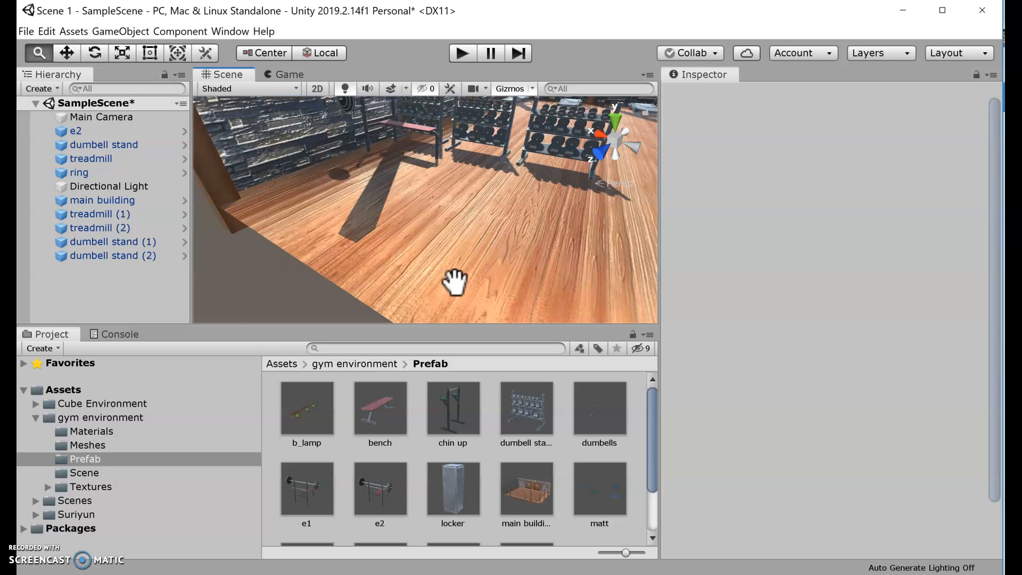
middle_drag(441, 319, 443, 256)
scroll(443, 255, down, 1)
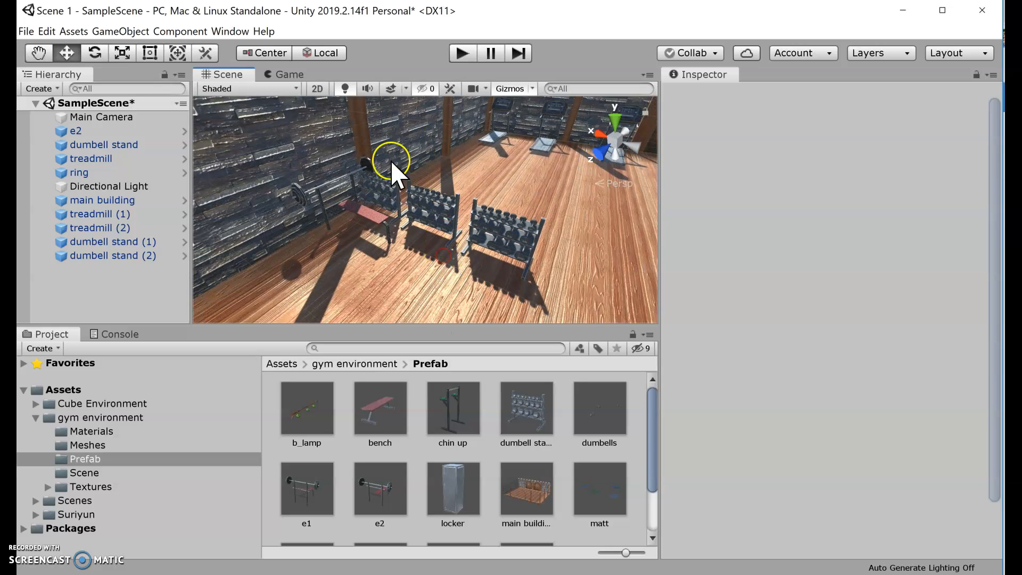
click(367, 212)
drag(315, 228, 274, 258)
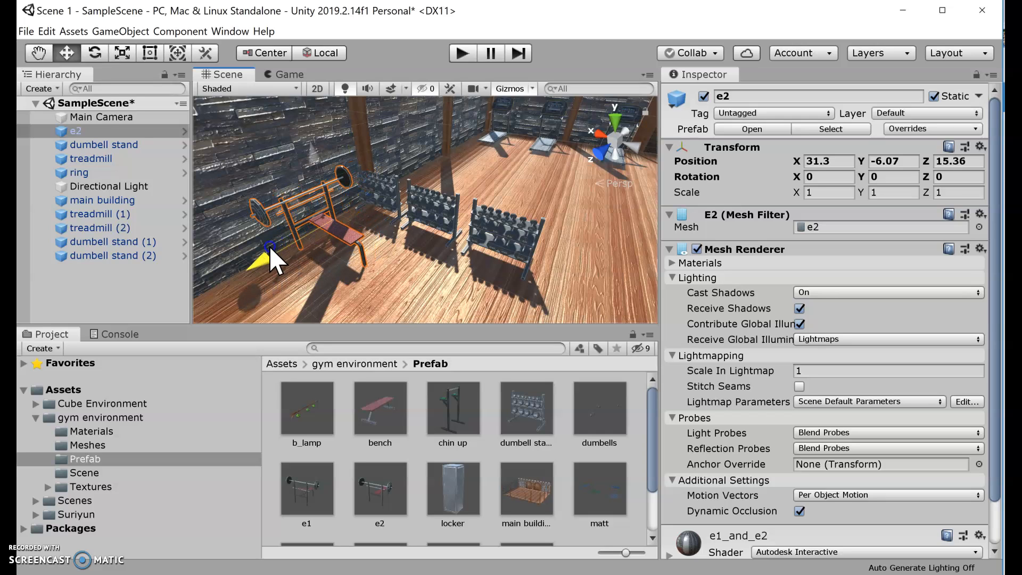
click(429, 269)
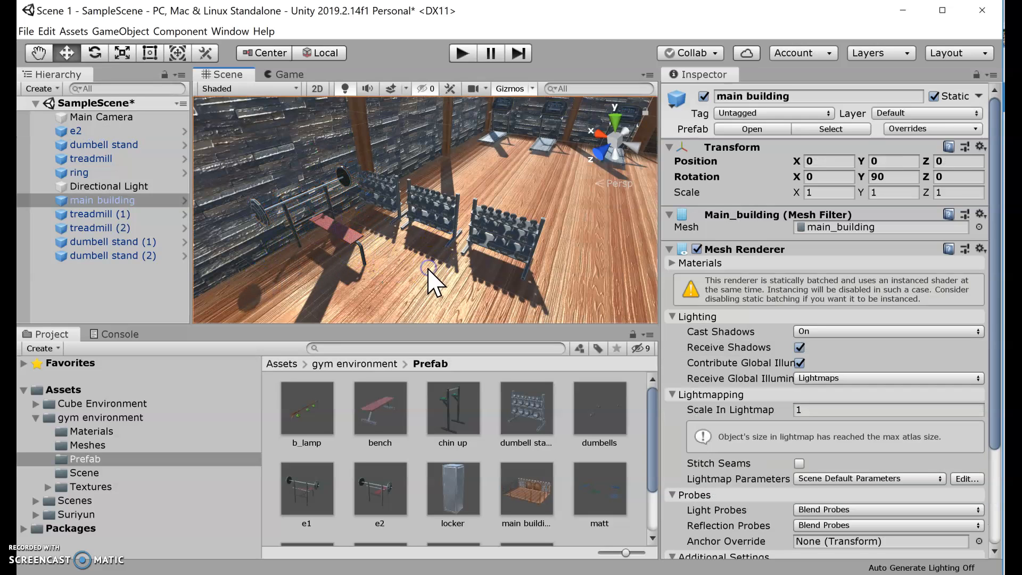
Add the bench prefab near the dumbell stands at about X 13.59, Y 1.43, Z 22.42, and set its Y rotation to 90
scroll(427, 269, down, 3)
scroll(427, 268, up, 2)
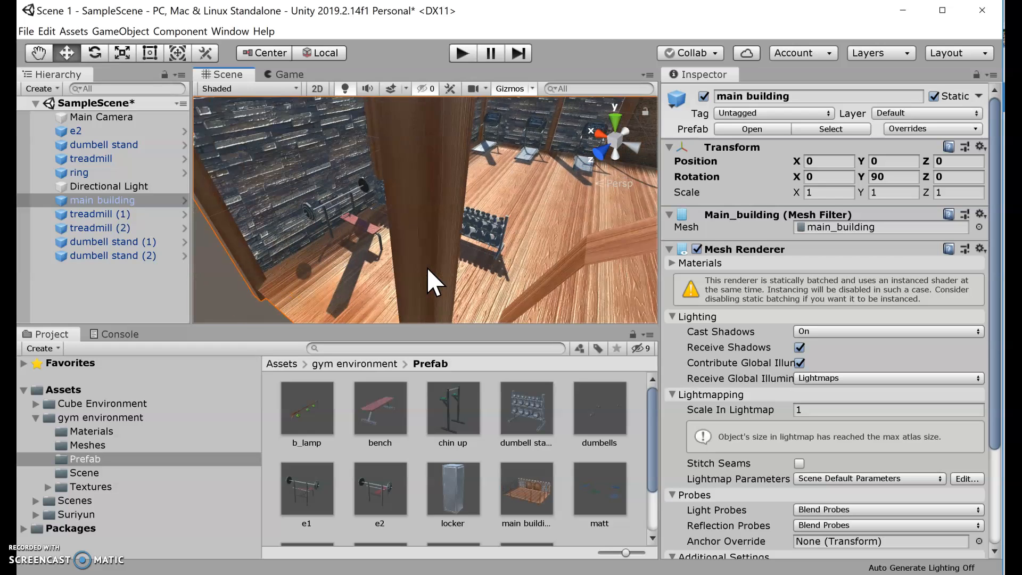
scroll(428, 269, down, 3)
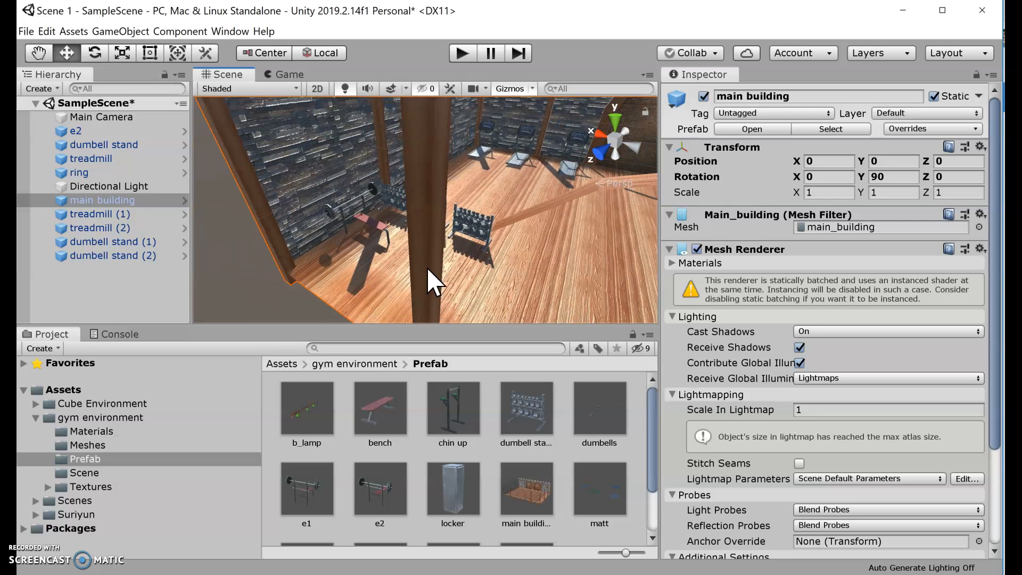
click(447, 470)
drag(378, 409, 591, 326)
click(897, 178)
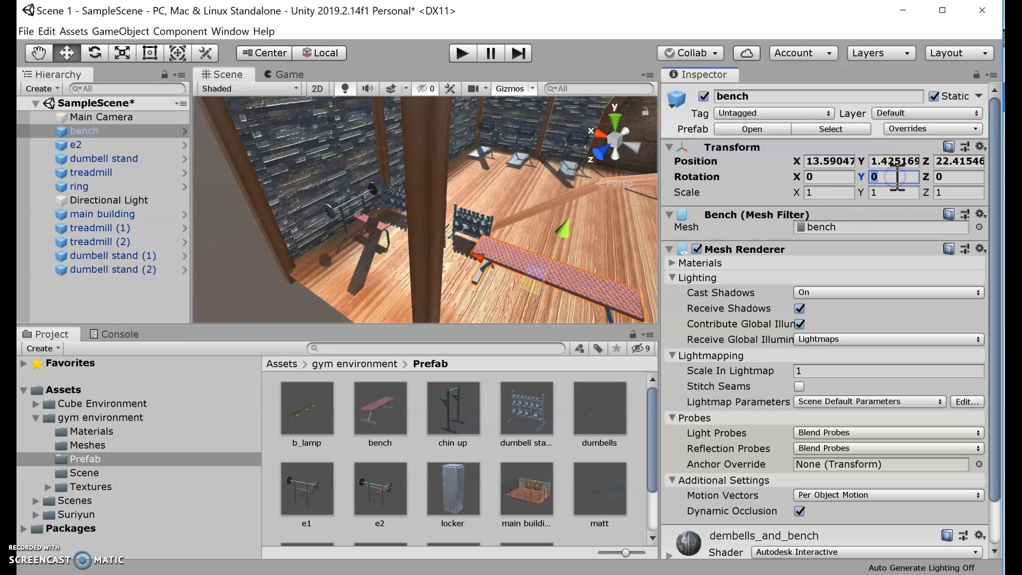
text(90)
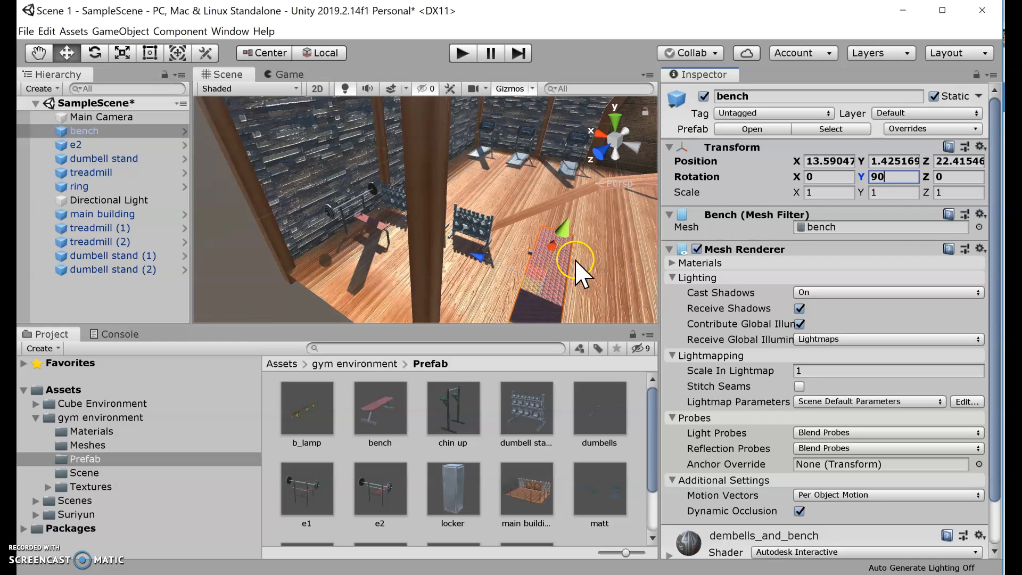
scroll(577, 262, down, 5)
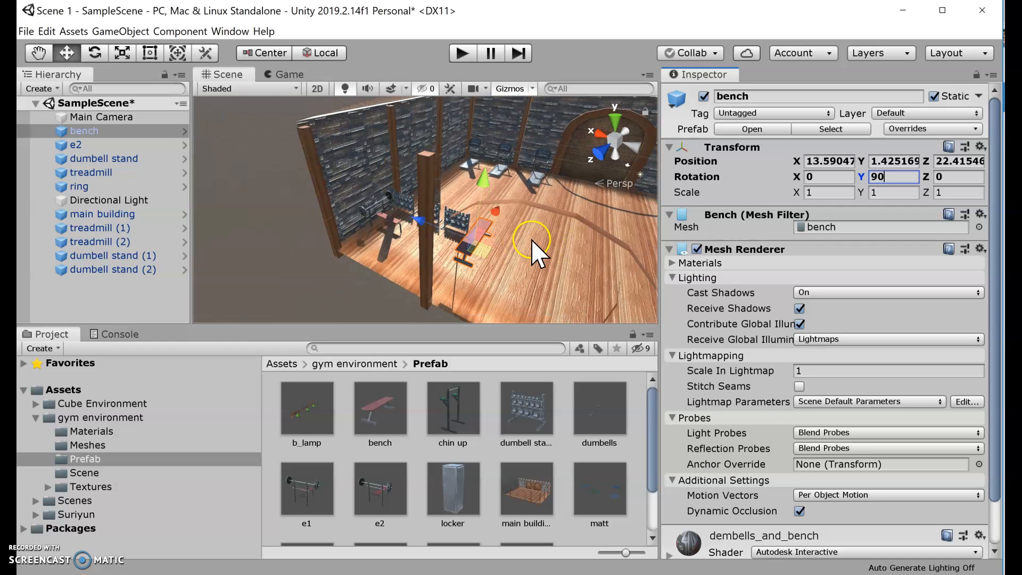
text(f)
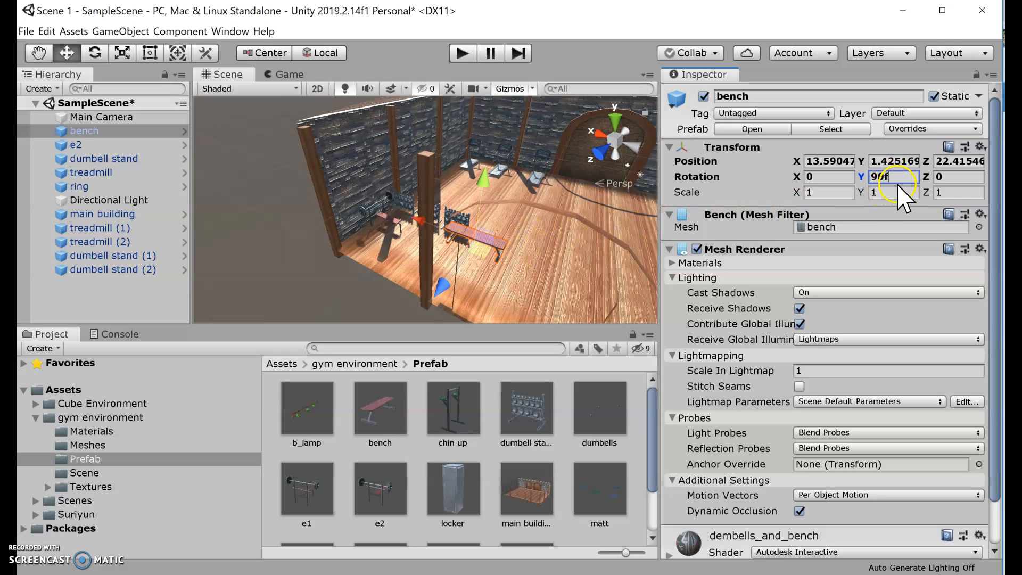
key(Return)
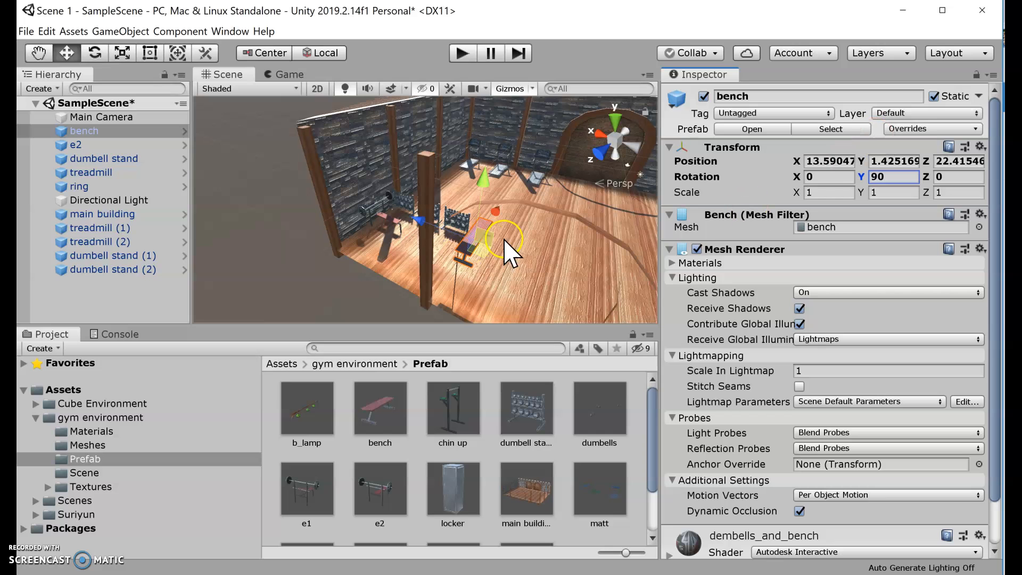
key(f)
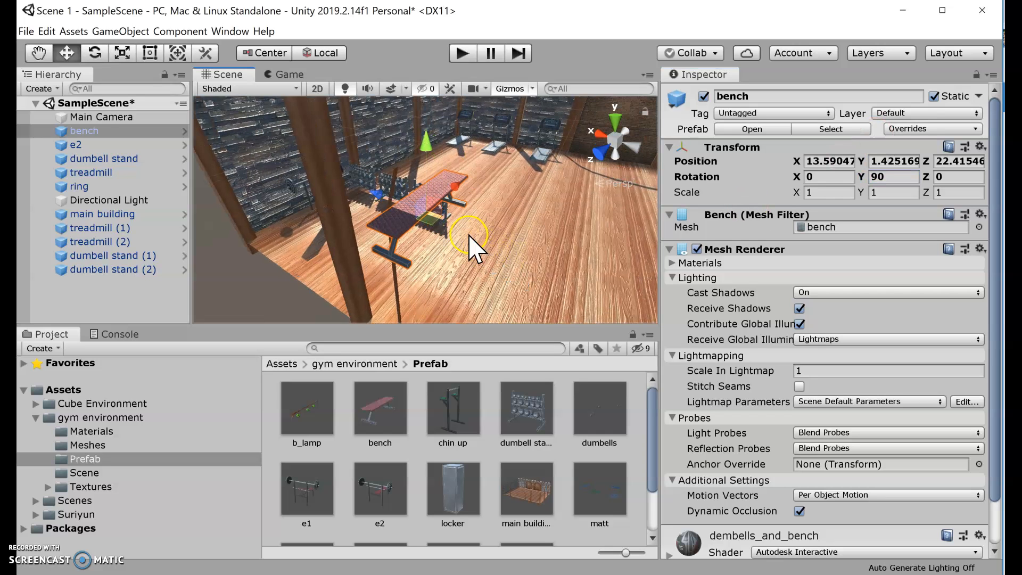
Lower the bench from above the room towards the wooden floor, to about Y -6.69
drag(424, 167, 533, 266)
mouse_move(524, 283)
right_down()
mouse_move(547, 197)
mouse_move(538, 272)
right_up()
middle_drag(536, 269, 596, 129)
right_drag(582, 151, 548, 201)
middle_drag(539, 255, 504, 143)
drag(482, 139, 486, 229)
right_drag(543, 290, 548, 216)
middle_drag(539, 274, 555, 166)
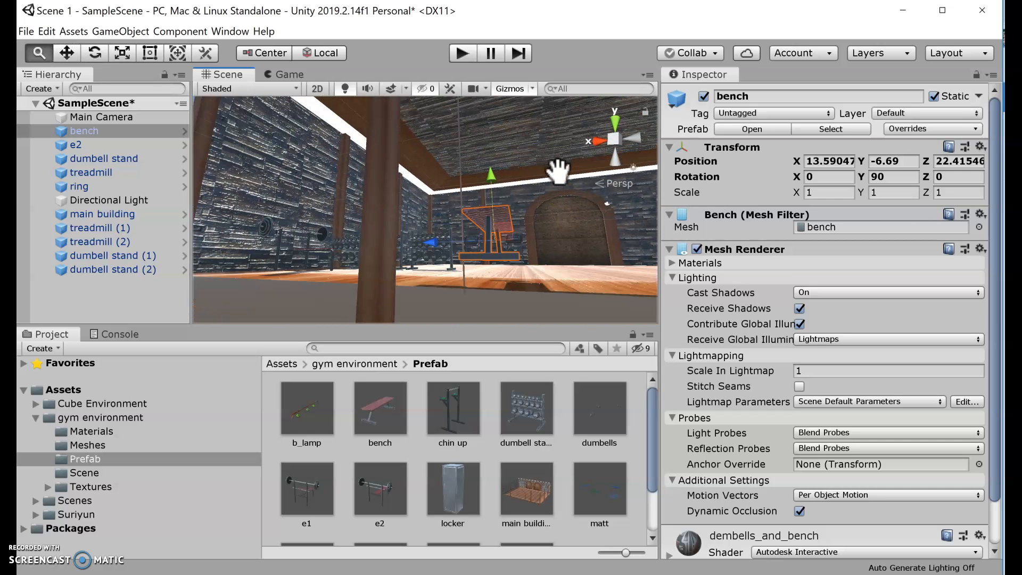
Lower the bench further until its legs rest on the wooden floor, at about Y -7.63
drag(493, 179, 495, 204)
mouse_move(563, 297)
right_down()
mouse_move(579, 322)
mouse_move(582, 227)
mouse_move(560, 233)
mouse_move(547, 296)
mouse_move(556, 333)
mouse_move(543, 216)
mouse_move(548, 299)
right_up()
scroll(580, 229, up, 8)
right_drag(531, 190, 547, 229)
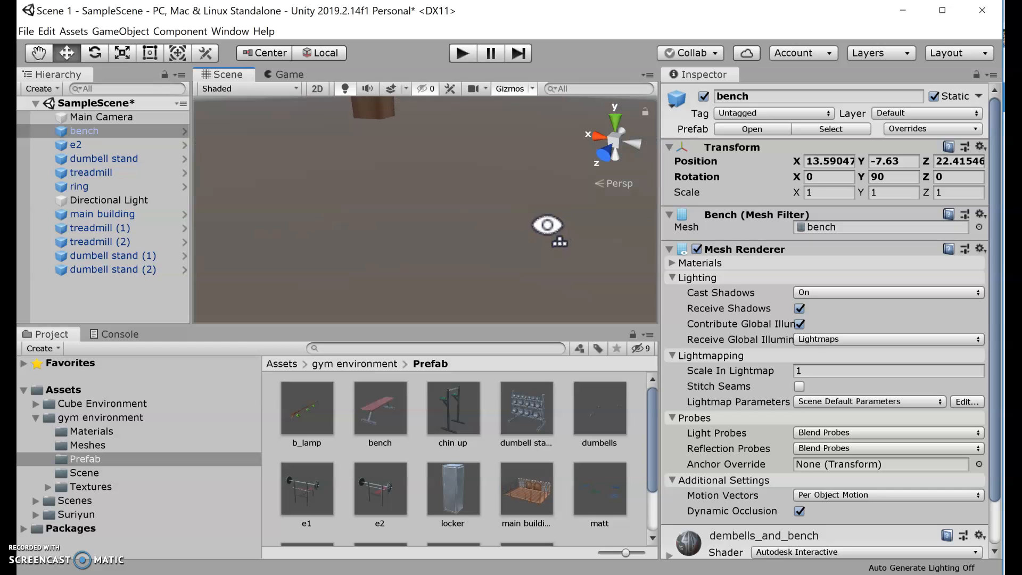
scroll(495, 305, up, 4)
middle_drag(495, 304, 489, 316)
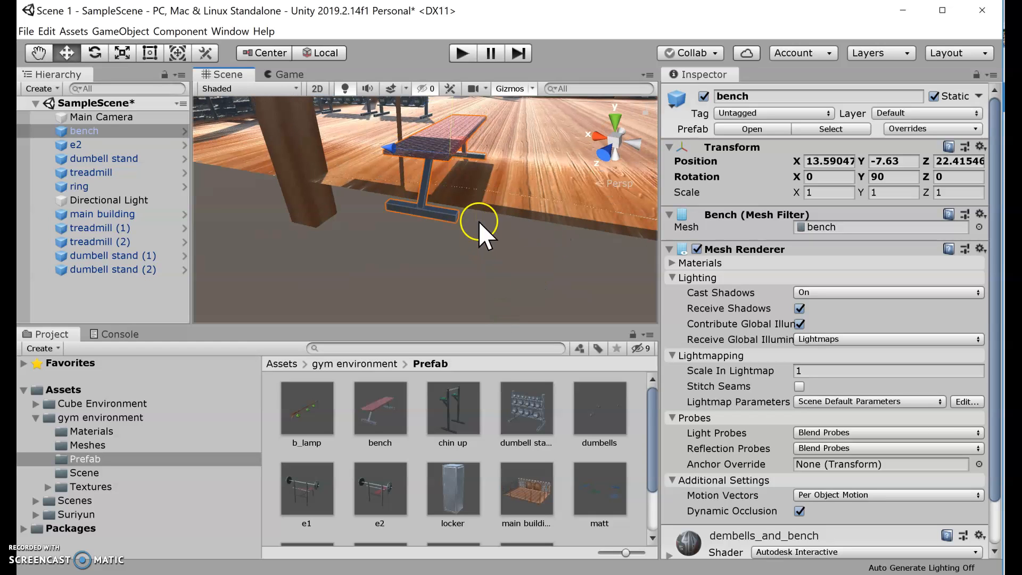
Move the bench across the floor to in front of the dumbell stands, at about X 18.42, Y -7.66, Z 17.76
drag(388, 151, 468, 108)
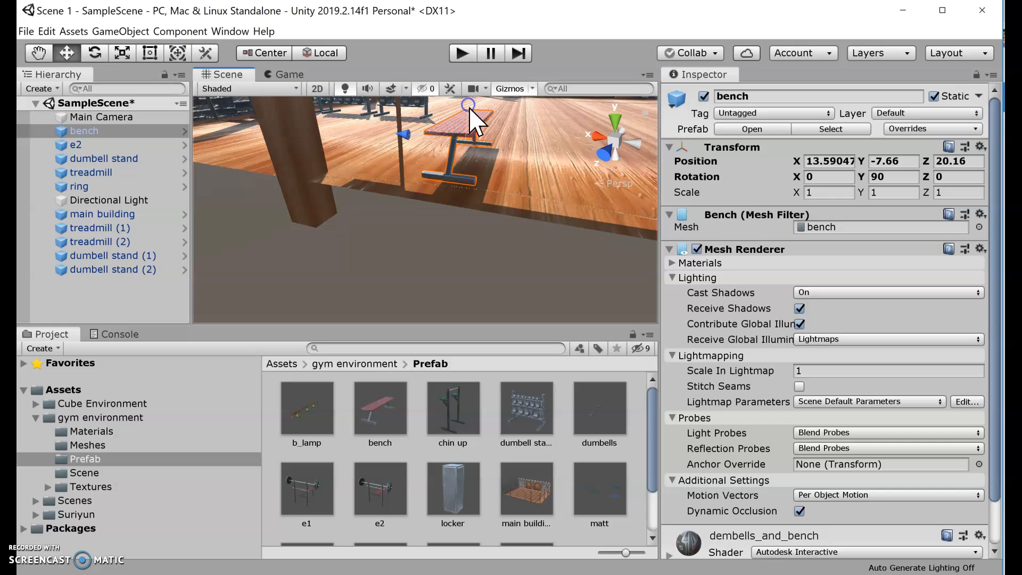
scroll(521, 228, down, 5)
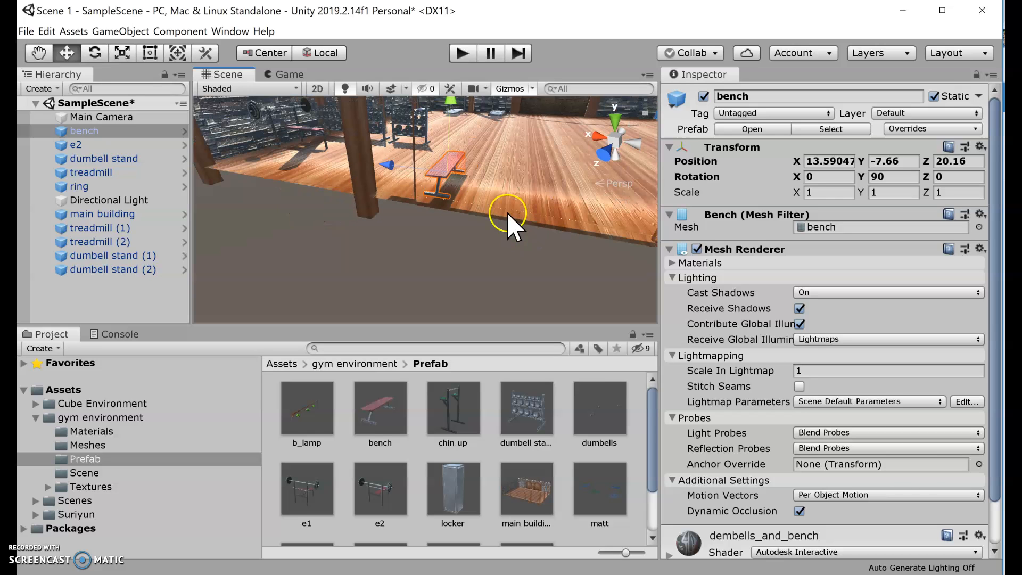
scroll(508, 212, down, 2)
right_drag(512, 208, 576, 277)
middle_drag(455, 159, 523, 310)
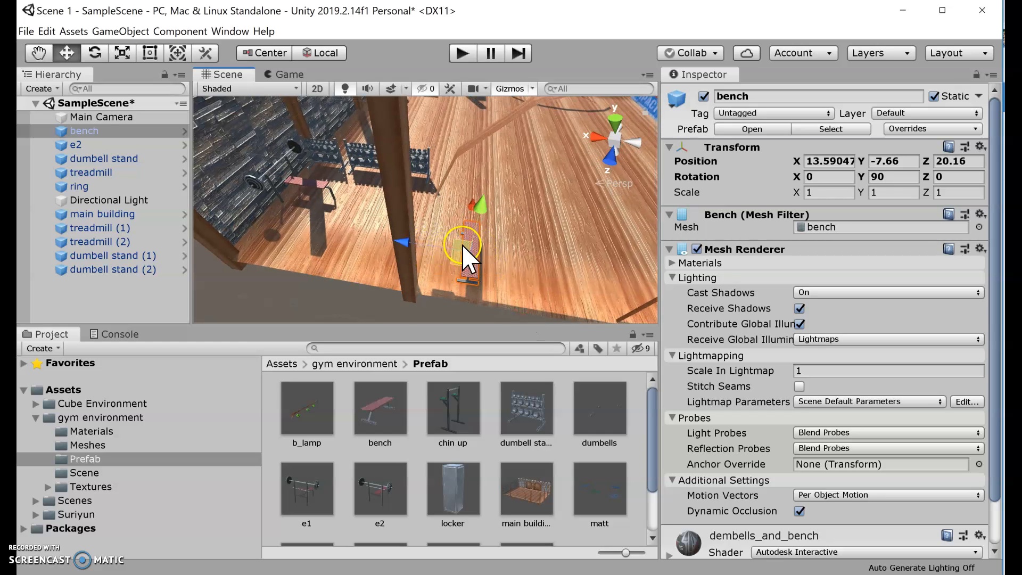
drag(465, 255, 412, 231)
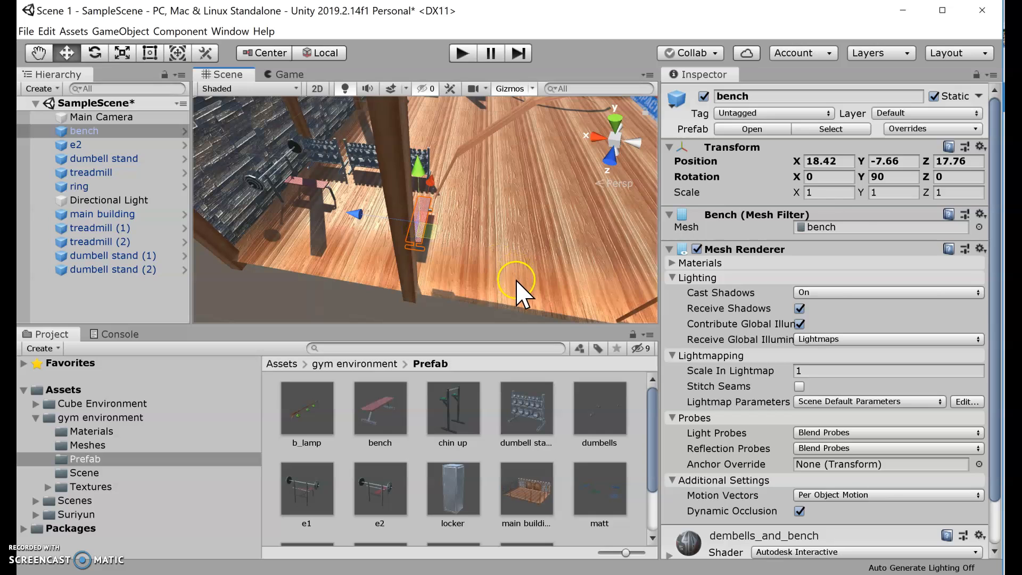
Shift the e2 weight bench along and slightly away from the side wall, to about X 30.57, Z 17.47
click(519, 292)
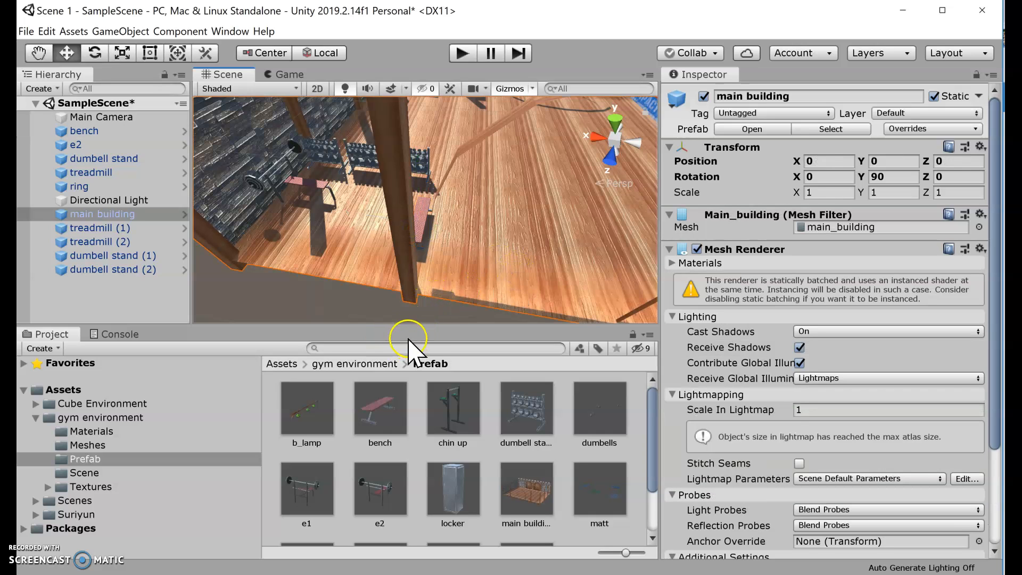
click(304, 184)
drag(245, 249, 253, 248)
click(262, 201)
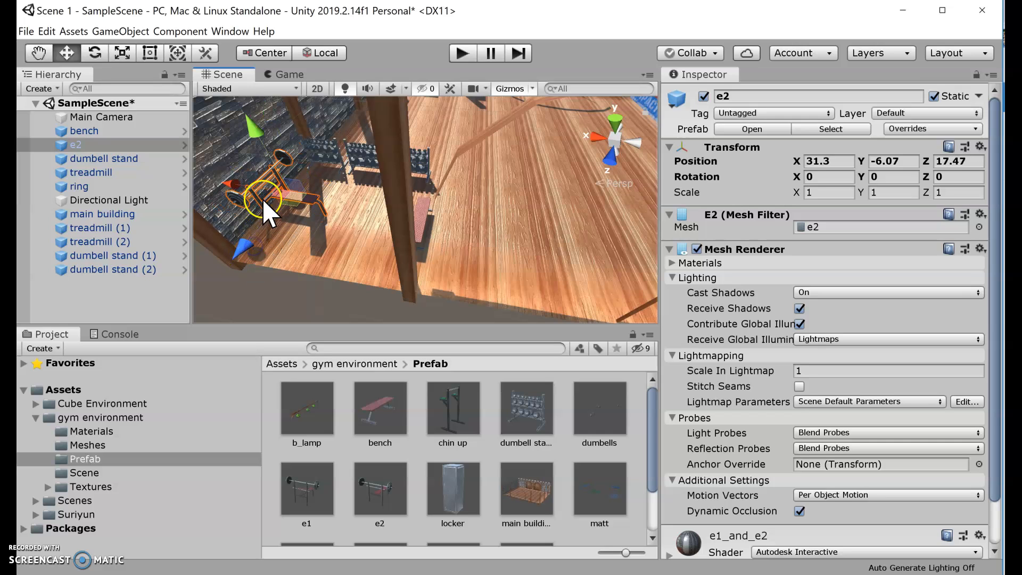
drag(235, 183, 243, 185)
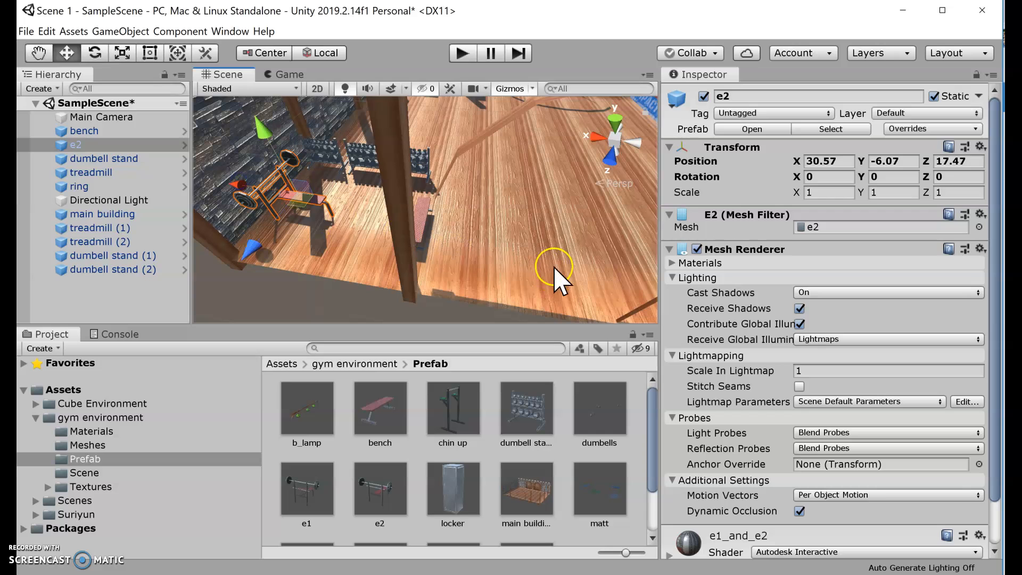
Clear the selection and examine the gym layout from several angles, including the weight benches, dumbell stands, treadmills and ring
scroll(549, 256, down, 5)
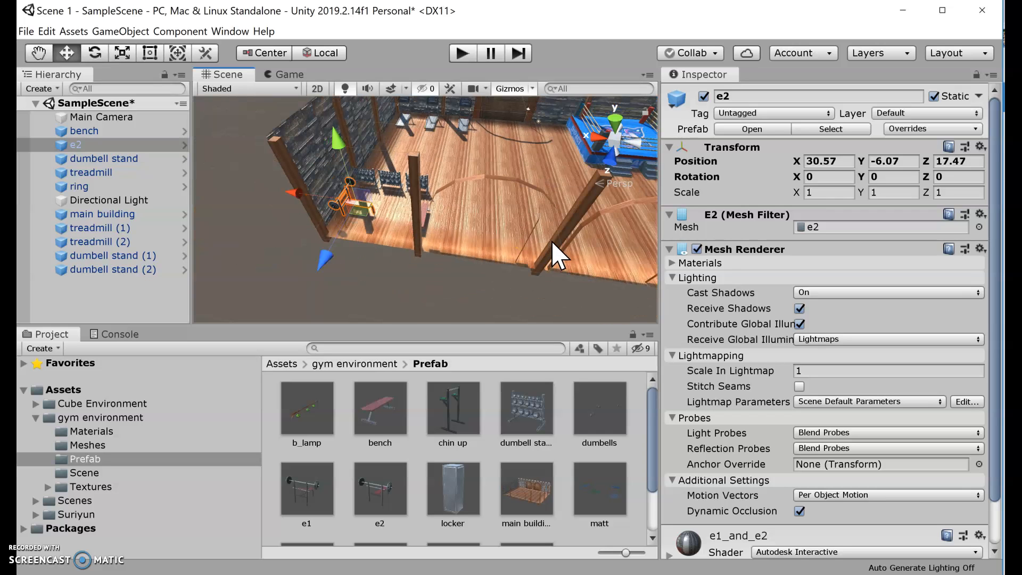
key(alt)
mouse_move(539, 203)
right_down()
mouse_move(435, 226)
mouse_move(524, 206)
right_up()
middle_drag(523, 206, 391, 209)
click(282, 234)
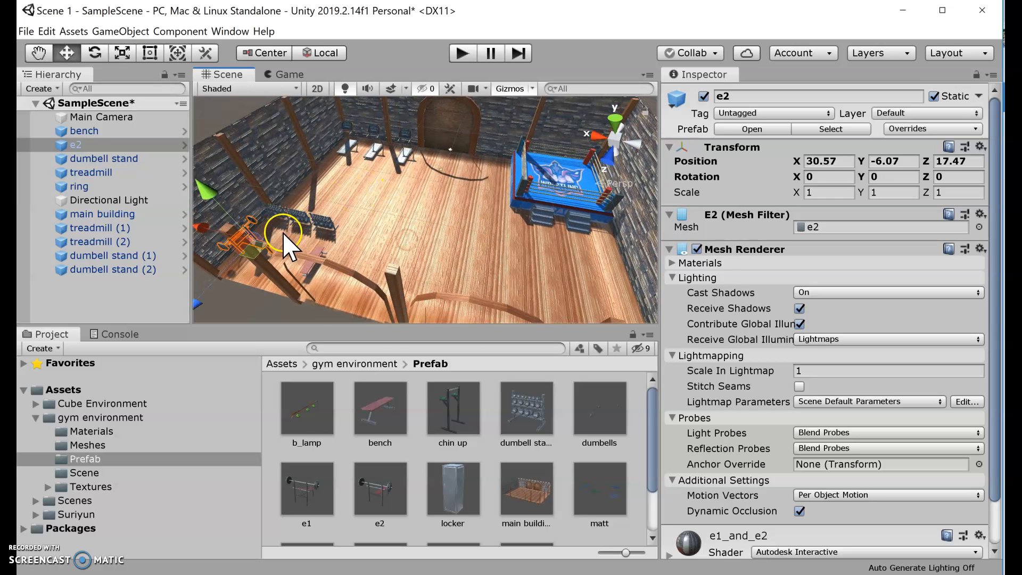
scroll(476, 270, down, 4)
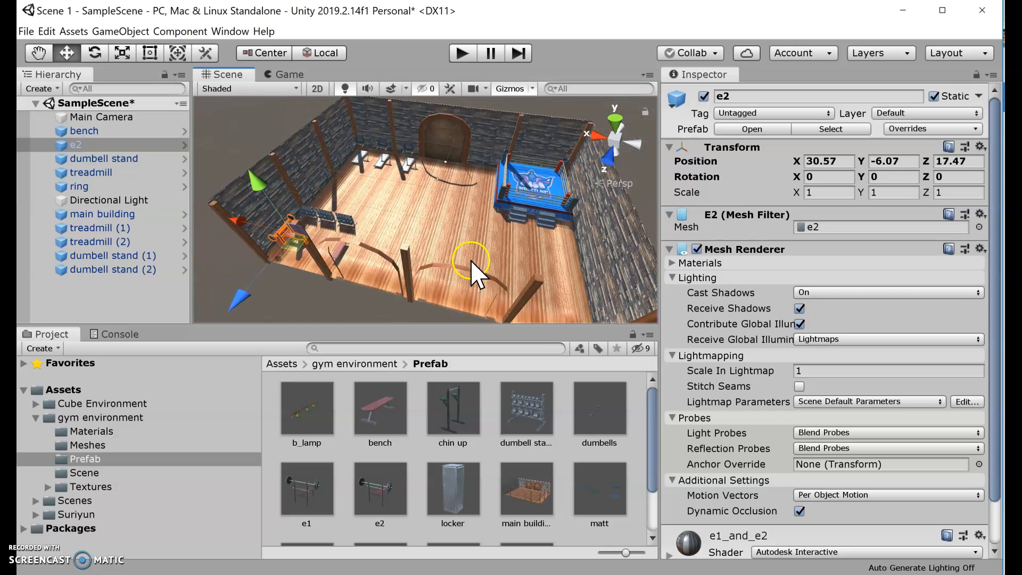
click(380, 198)
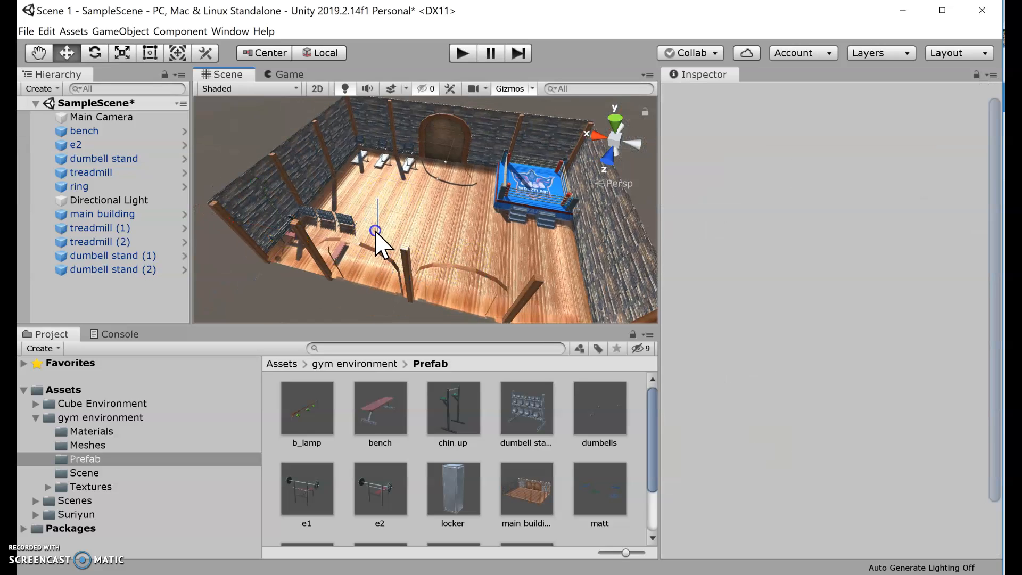
scroll(431, 247, up, 3)
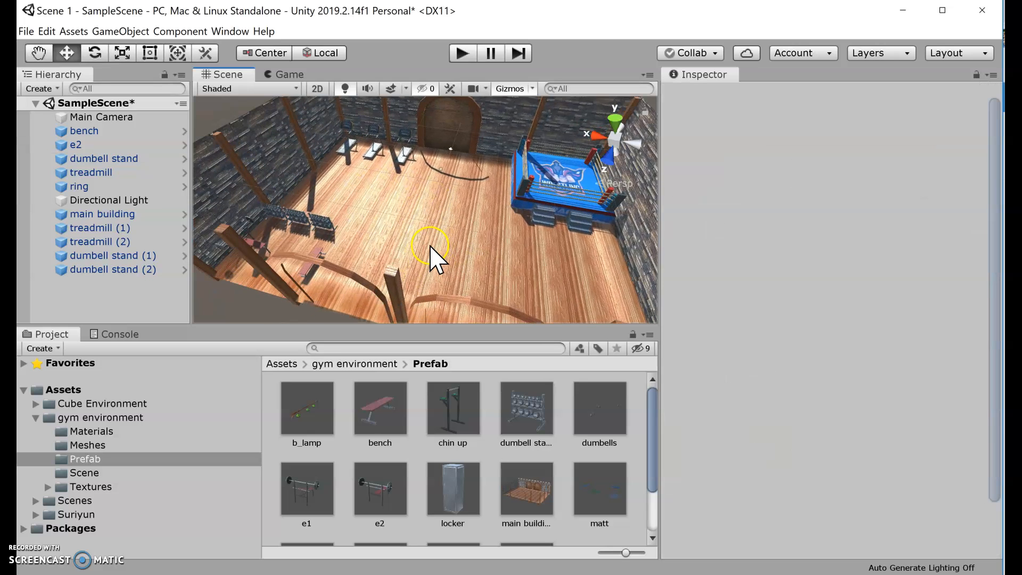
right_drag(456, 235, 479, 247)
middle_drag(479, 246, 365, 251)
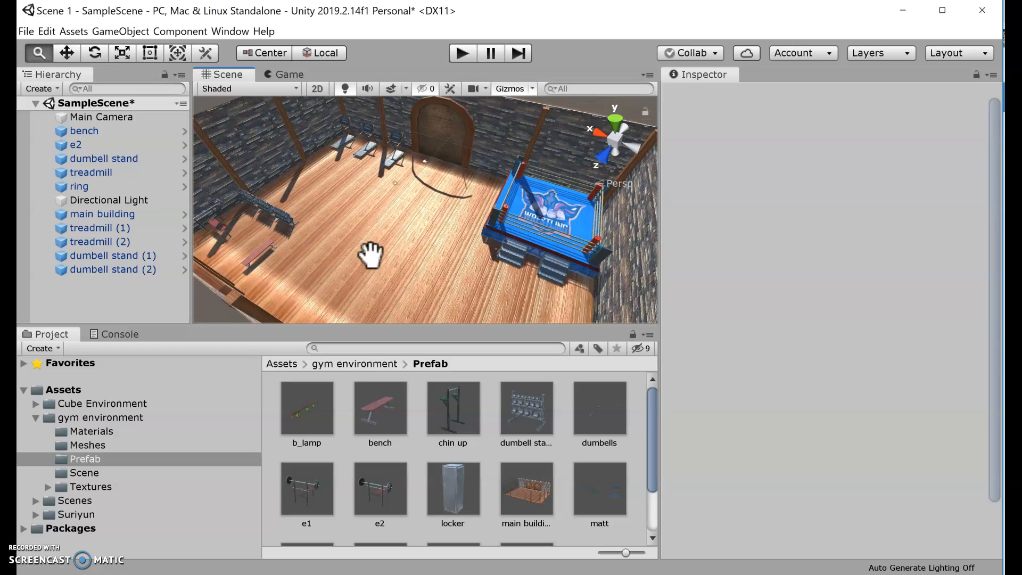
right_drag(477, 289, 427, 249)
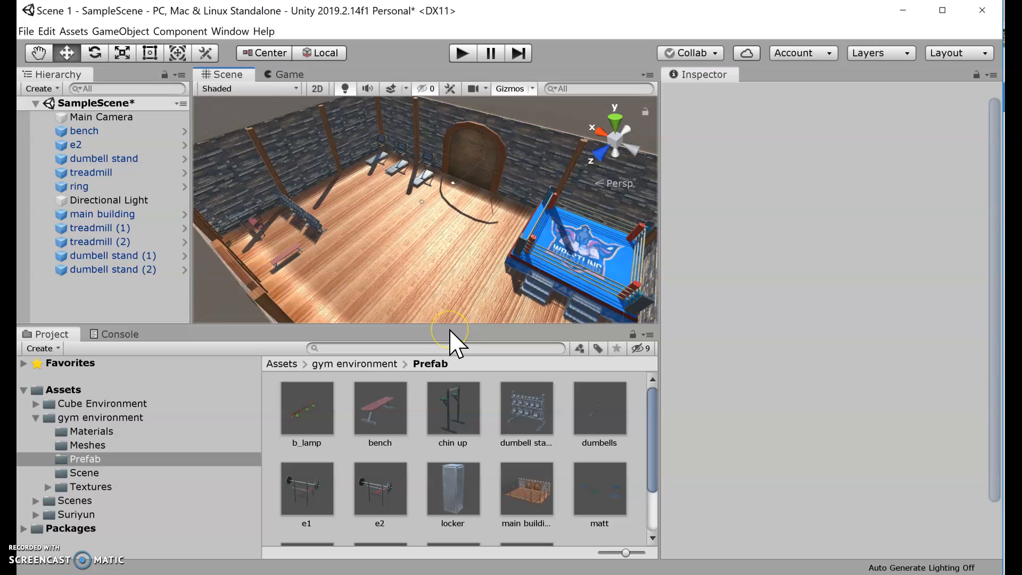
click(371, 130)
click(486, 273)
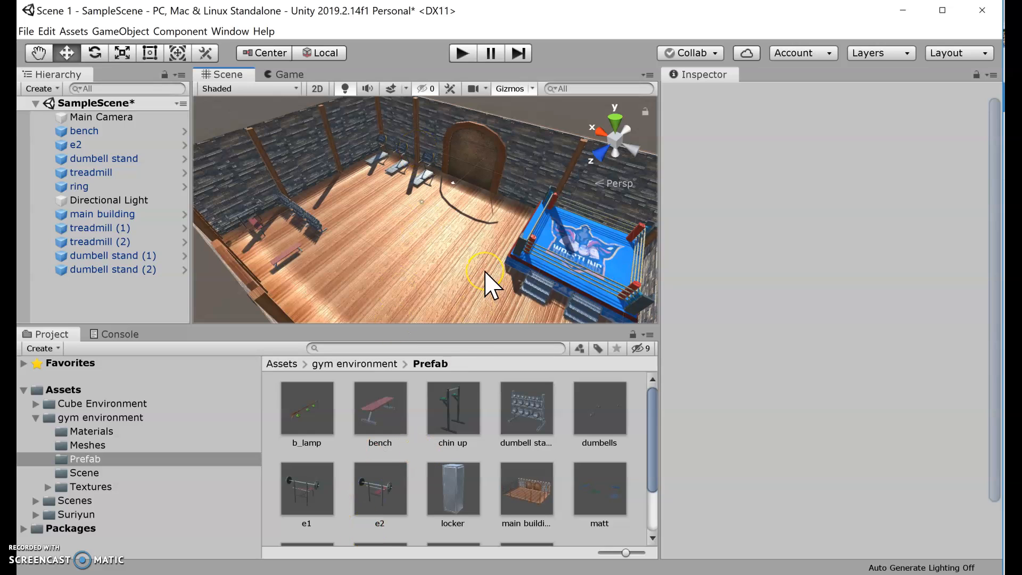